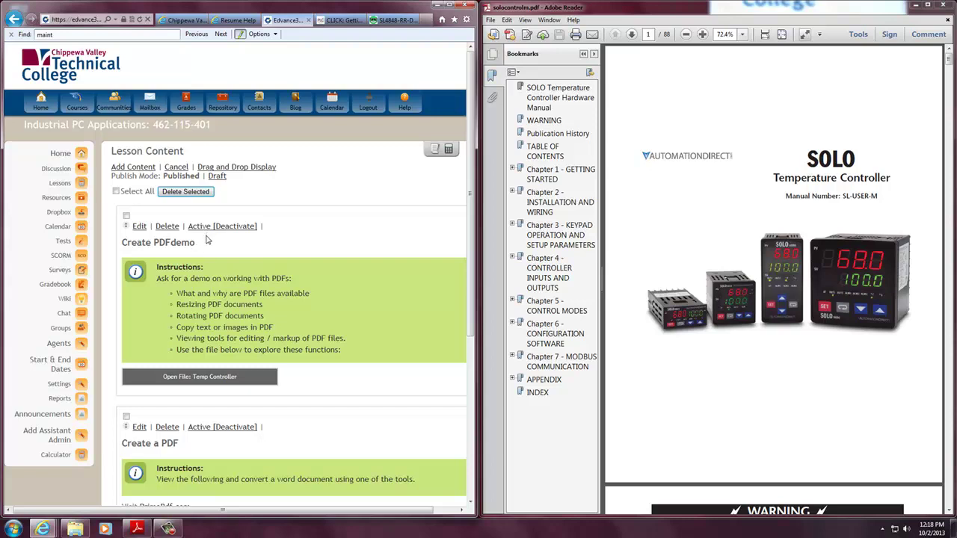
Open the complete SOLO manual PDF via the SL4848-RR-D page's Online Manual link
scroll(209, 277, "down", 2)
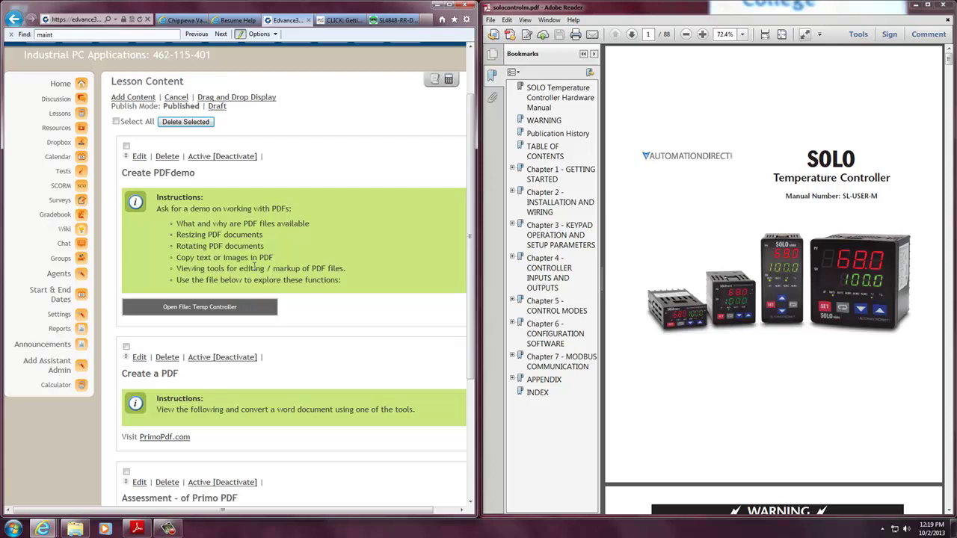
left_click(394, 19)
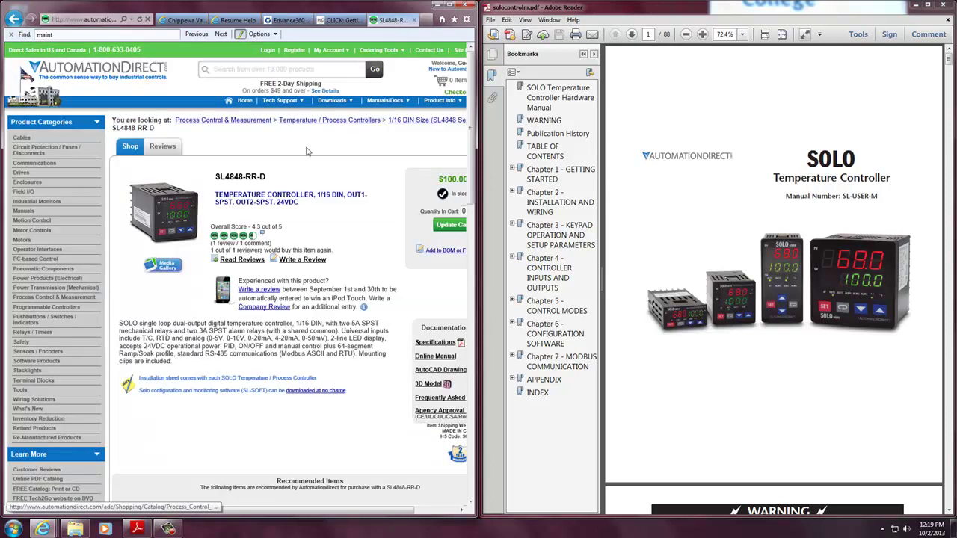
left_click(437, 356)
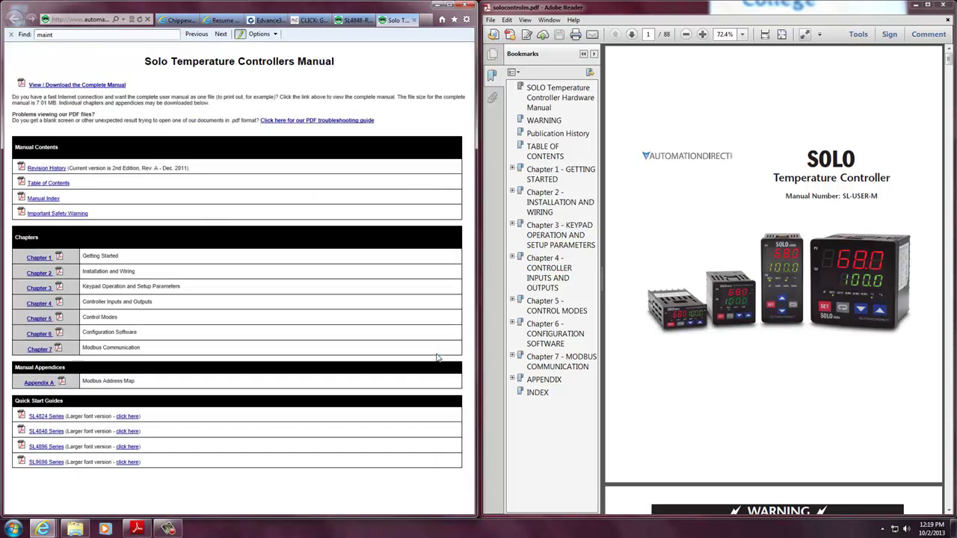
left_click(86, 87)
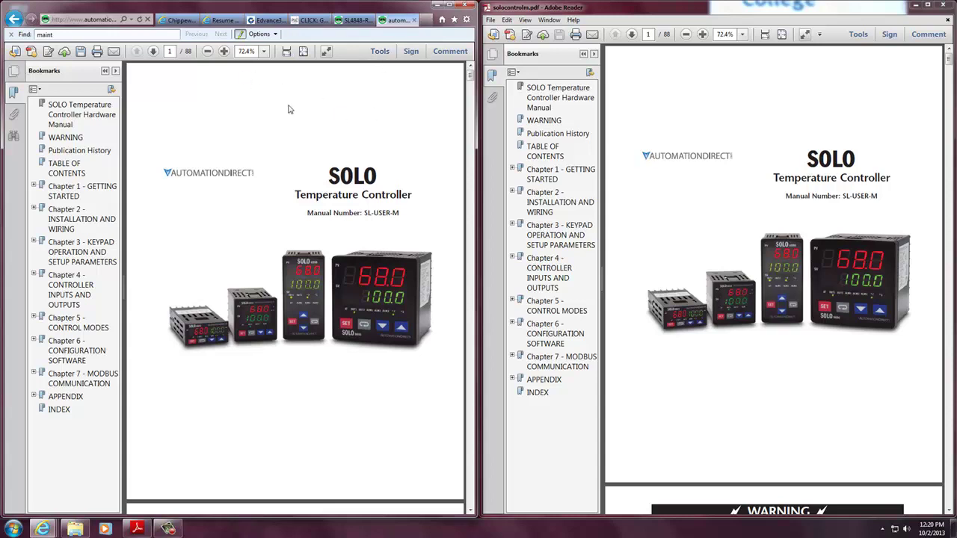
Cycle through the Resume Help, CLICK, PDF and SL4848 tabs, ending on the Edvance360 lesson
left_click(687, 10)
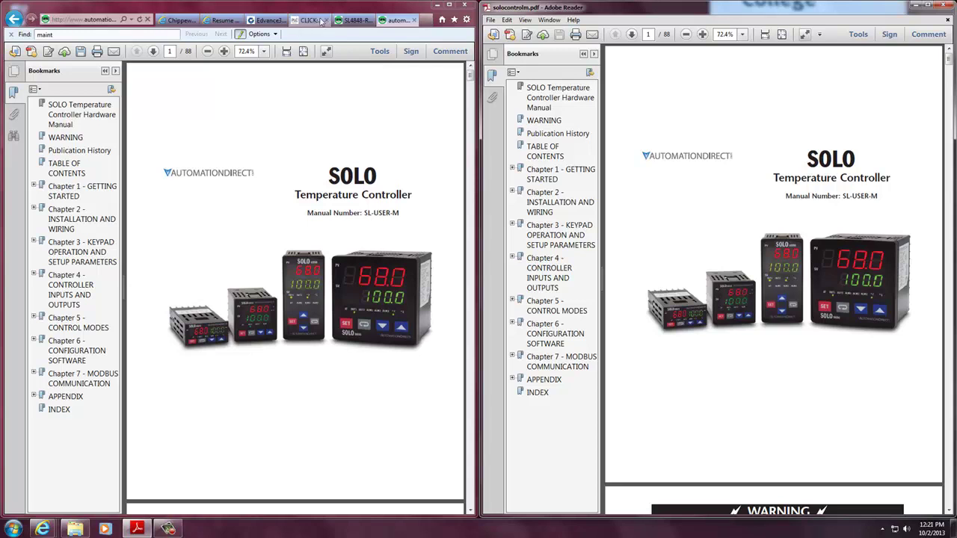
left_click(285, 24)
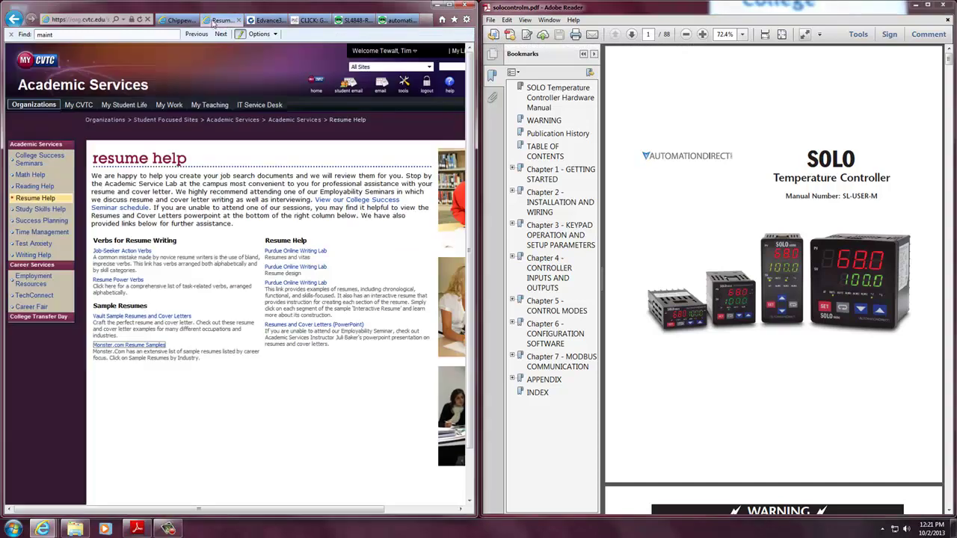
left_click(310, 21)
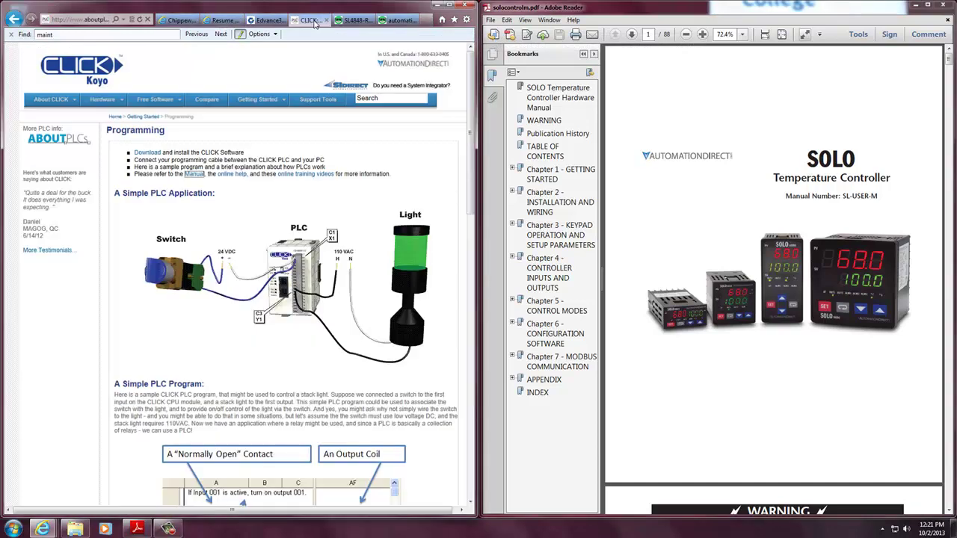
left_click(352, 21)
left_click(396, 20)
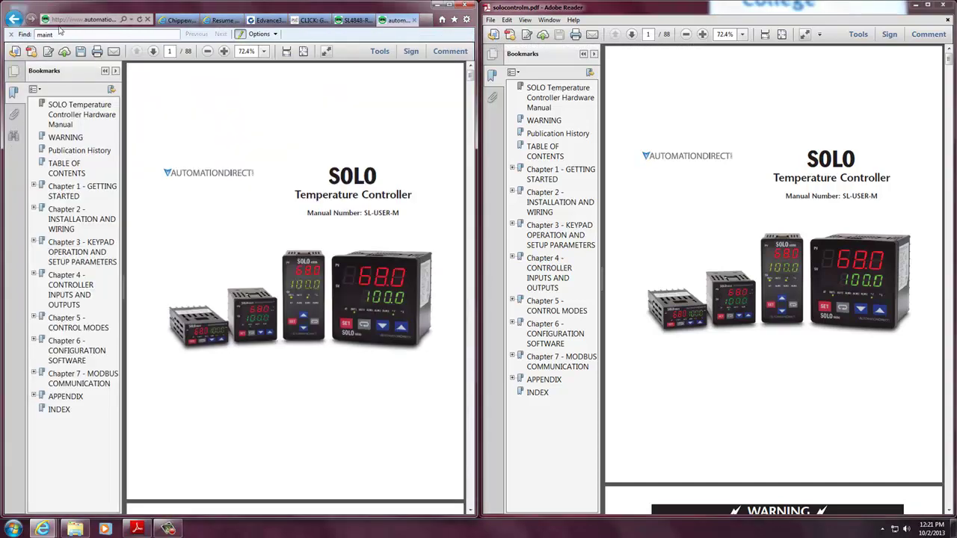
left_click(16, 20)
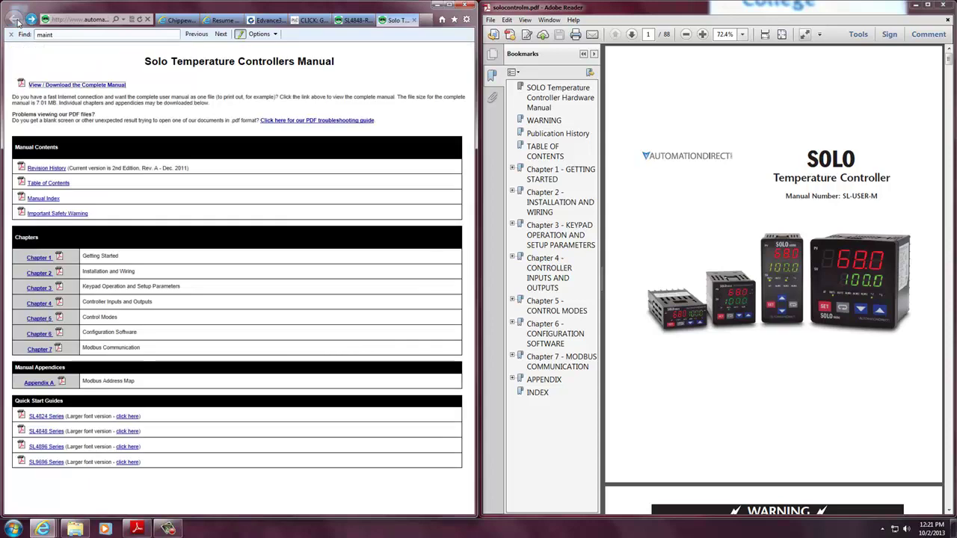
left_click(360, 21)
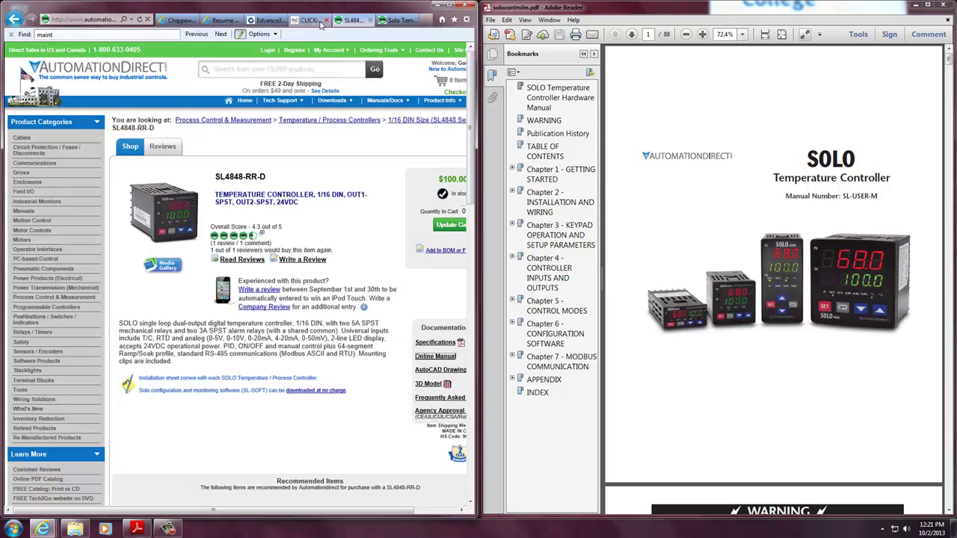
left_click(311, 20)
left_click(267, 20)
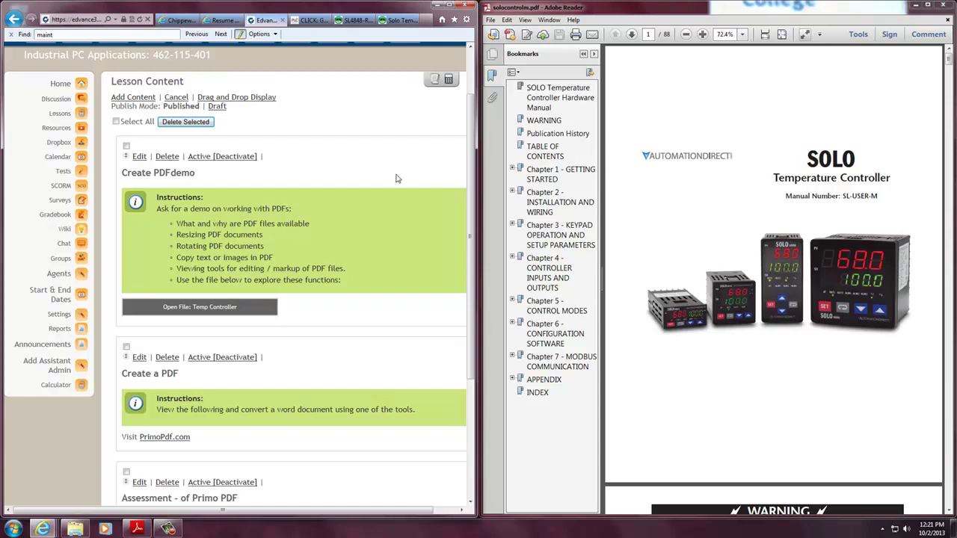
Zoom the manual's pages out to 33.3%
left_click(686, 35)
left_click(686, 35)
left_click(686, 34)
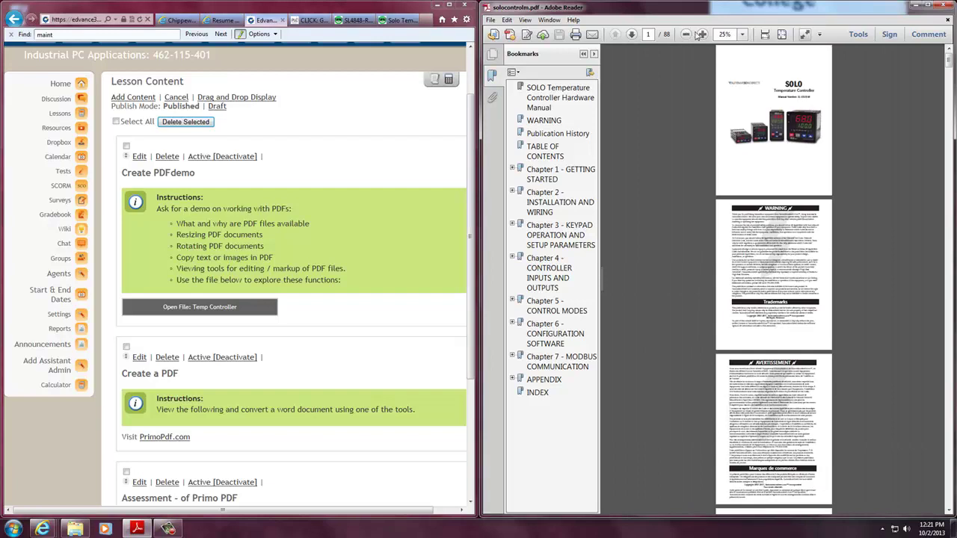
left_click(703, 34)
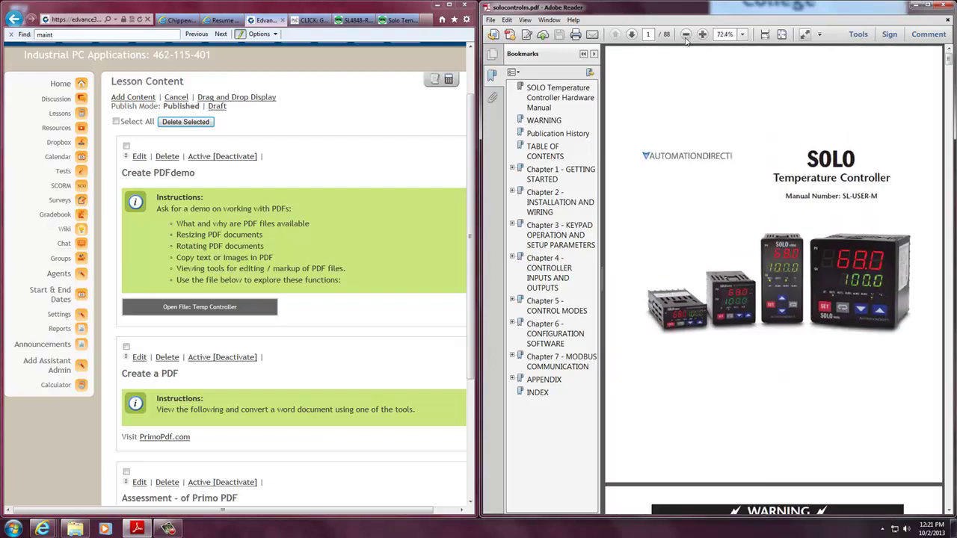
left_click(686, 35)
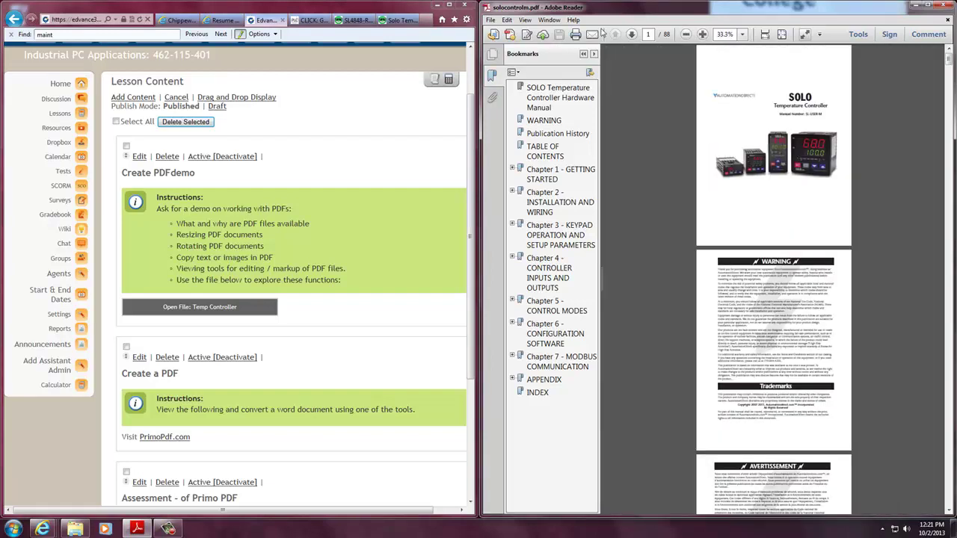
left_click(524, 21)
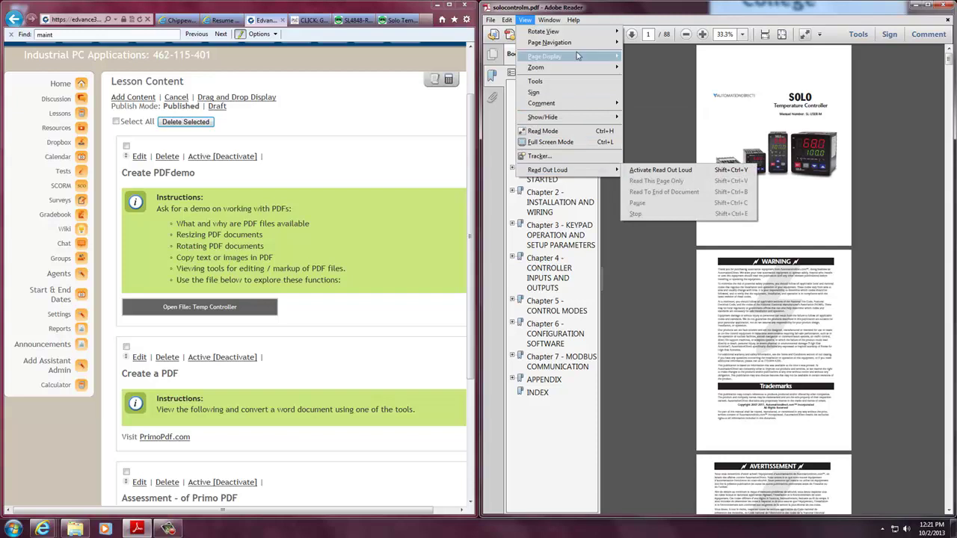
Set the manual's zoom to View > Zoom > Fit Width
mouse_move(548, 19)
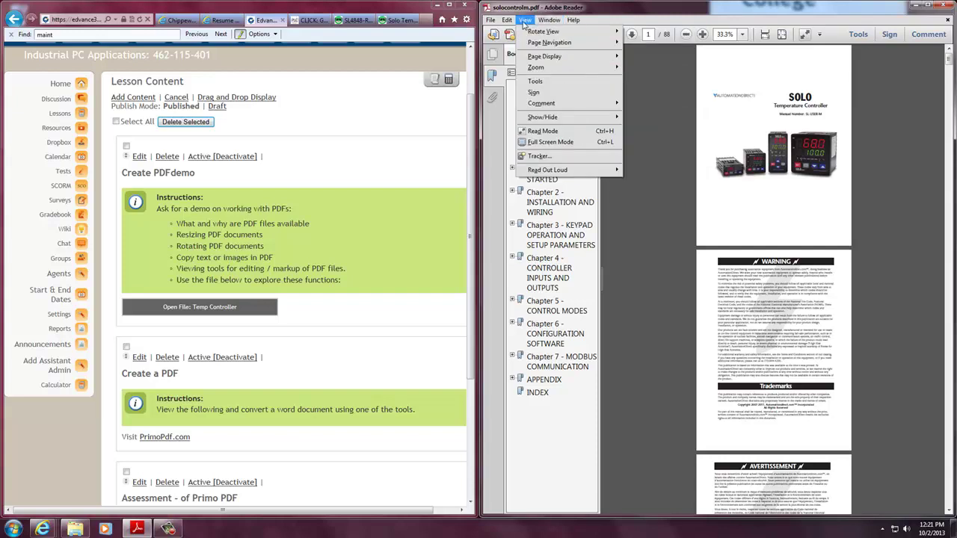
mouse_move(546, 58)
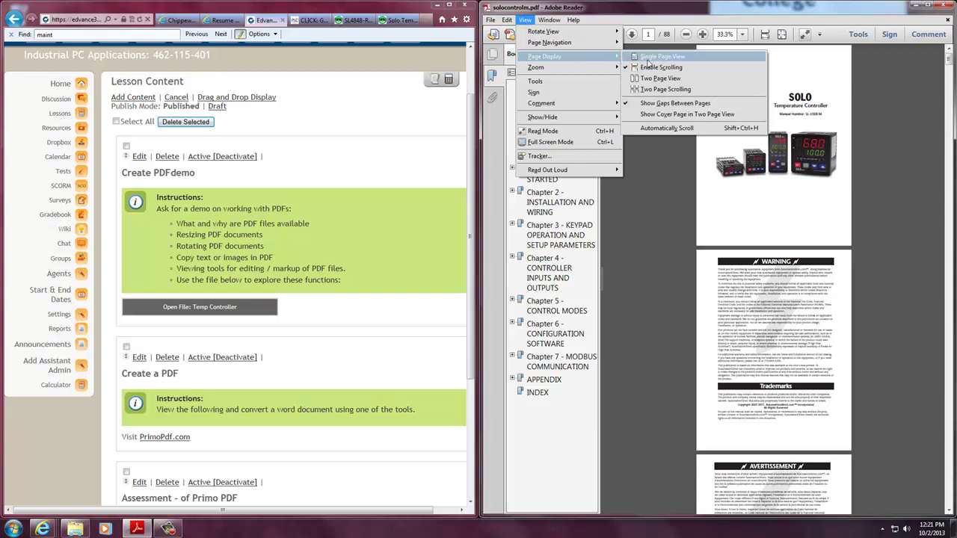
mouse_move(580, 70)
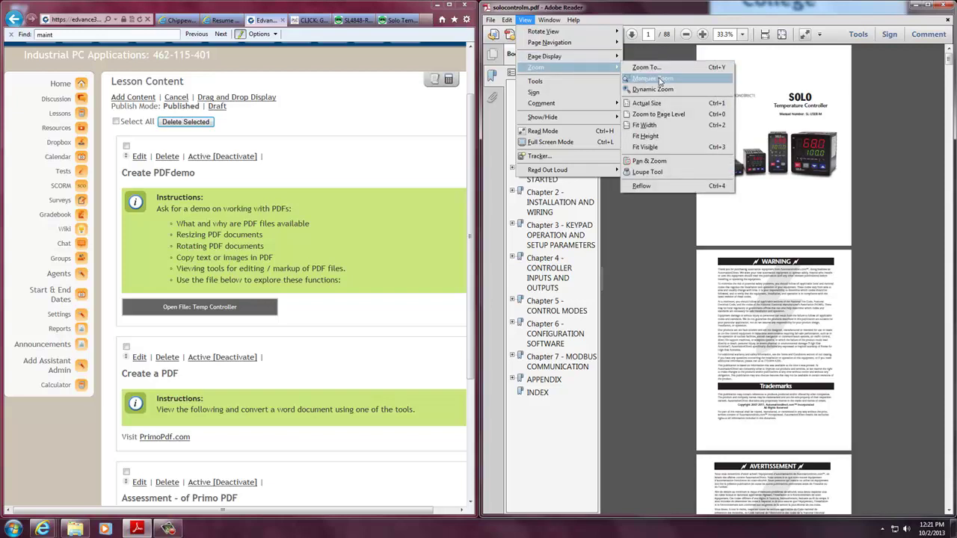
left_click(662, 127)
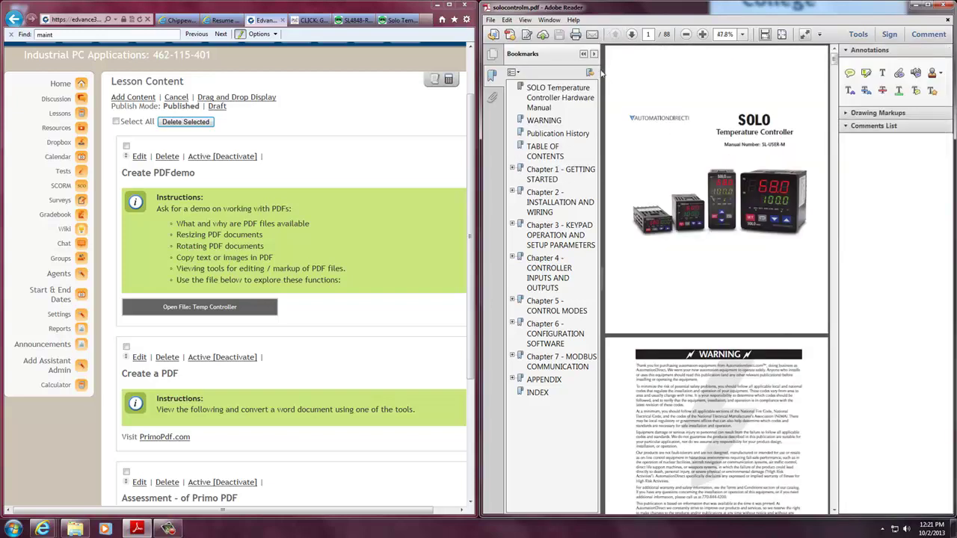
Browse the View and Window menus for the commenting panel options
left_click(524, 20)
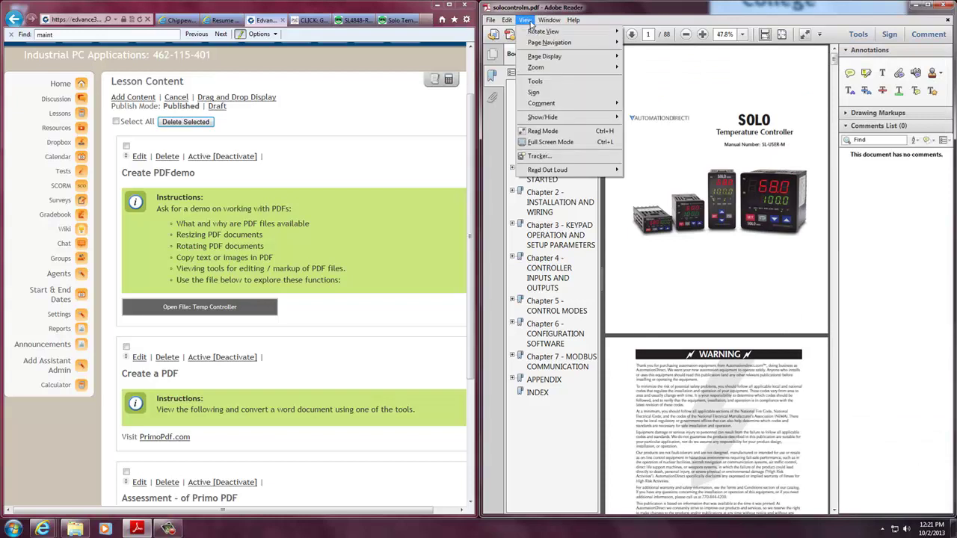
mouse_move(548, 19)
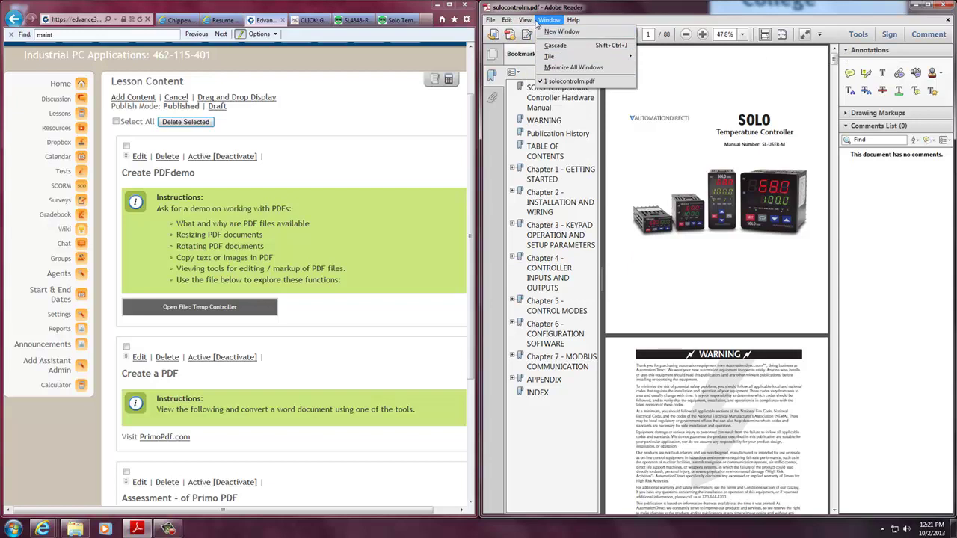
mouse_move(544, 57)
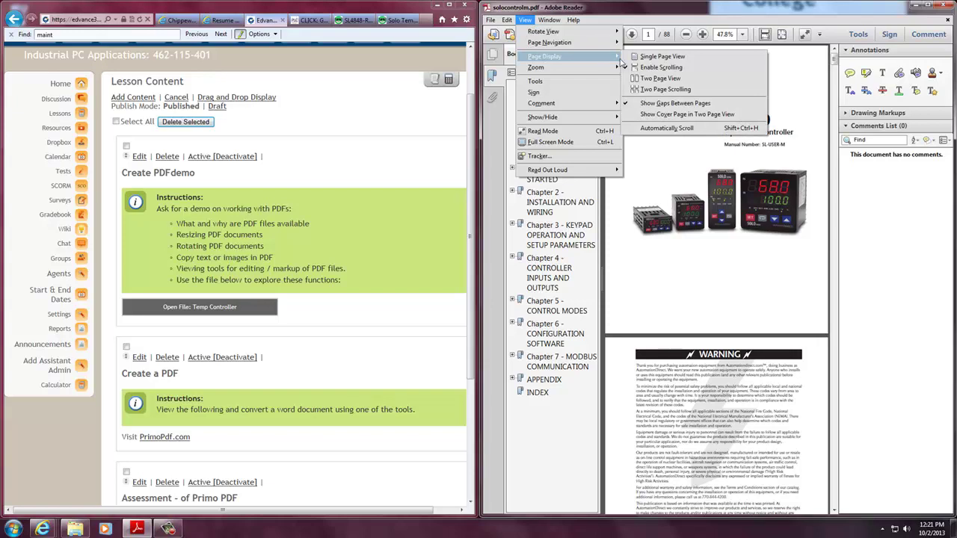
mouse_move(598, 33)
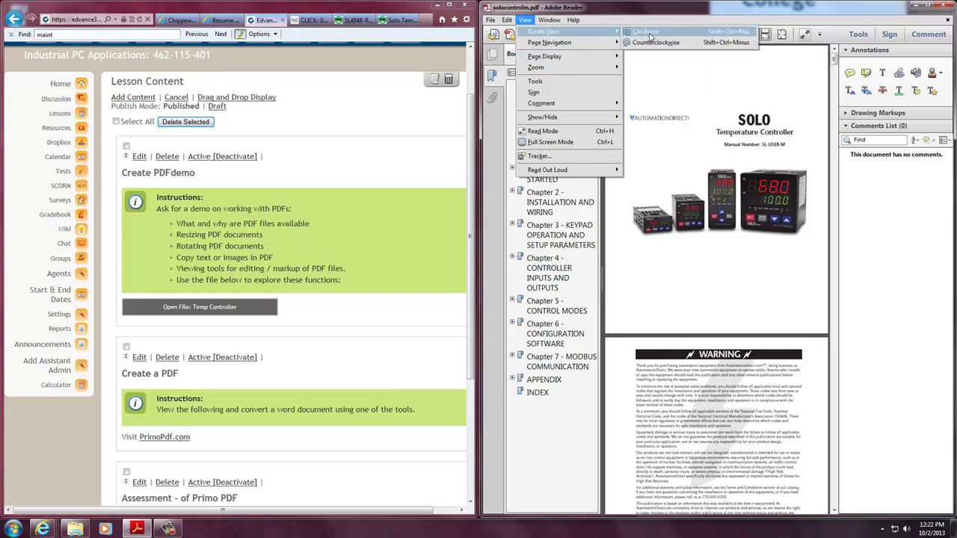
left_click(644, 34)
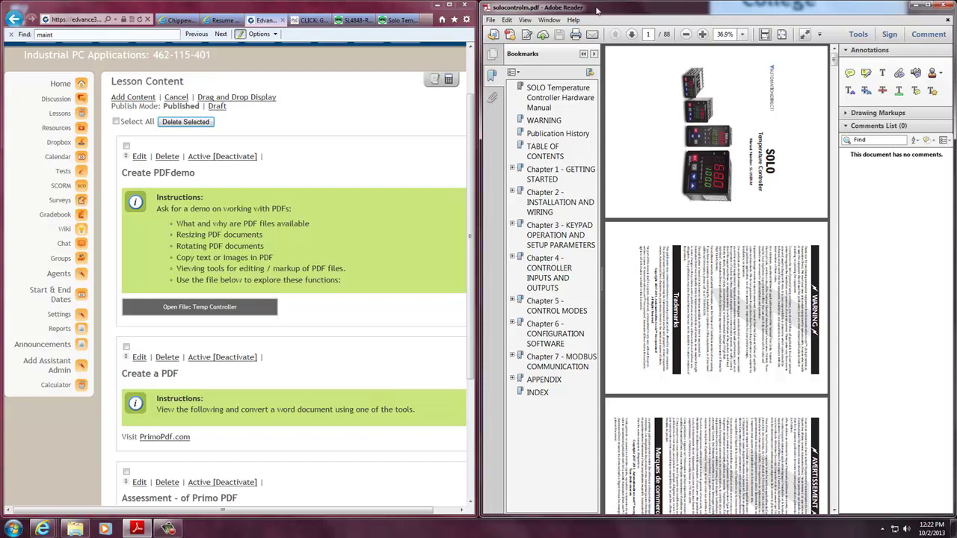
left_click(527, 20)
mouse_move(539, 31)
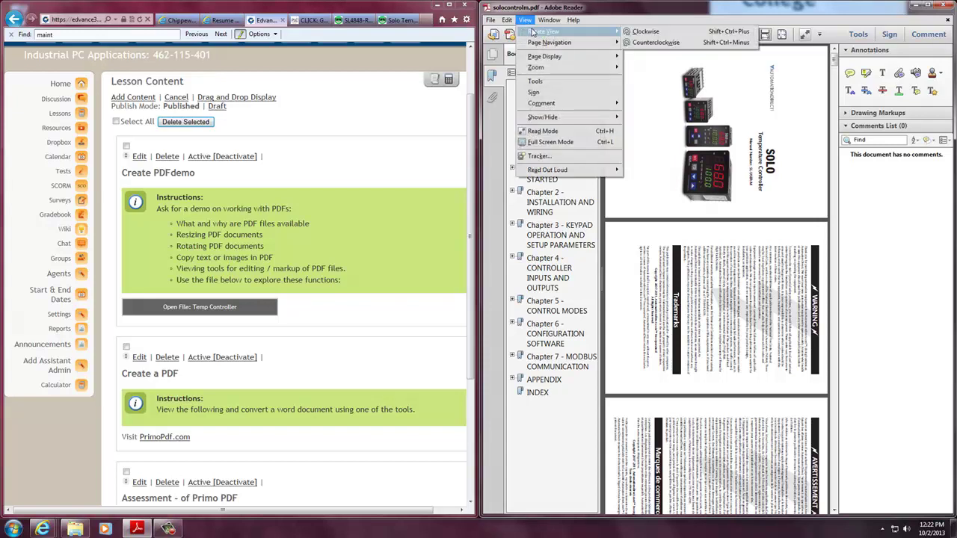
left_click(653, 43)
left_click(527, 20)
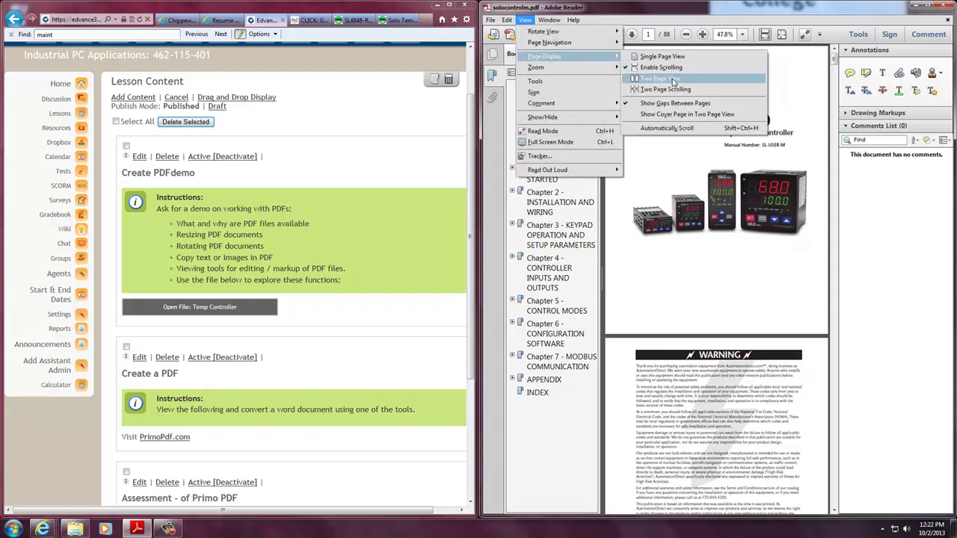
Choose View > Tools to show the Export PDF, Create PDF, Send Files and Store Files panels
left_click(668, 57)
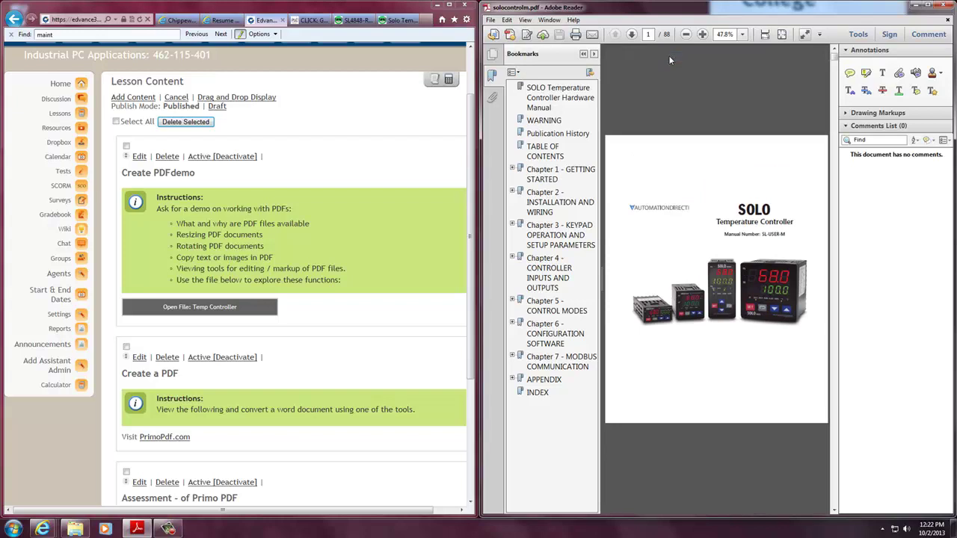
left_click(525, 19)
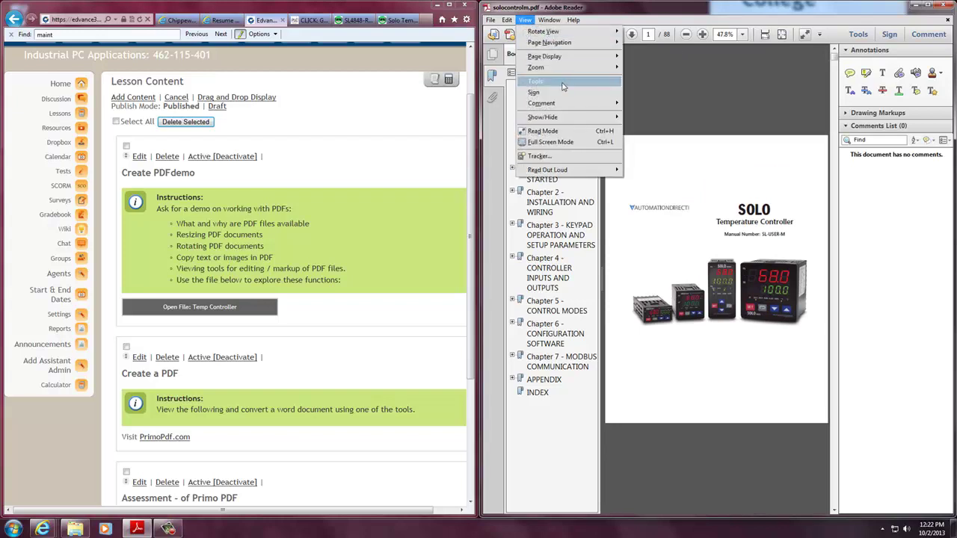
left_click(562, 87)
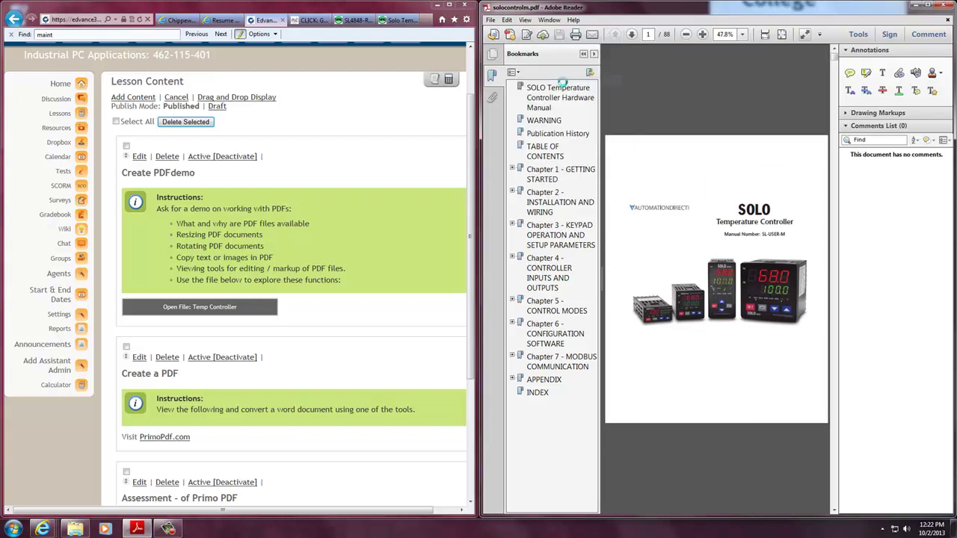
left_click(858, 34)
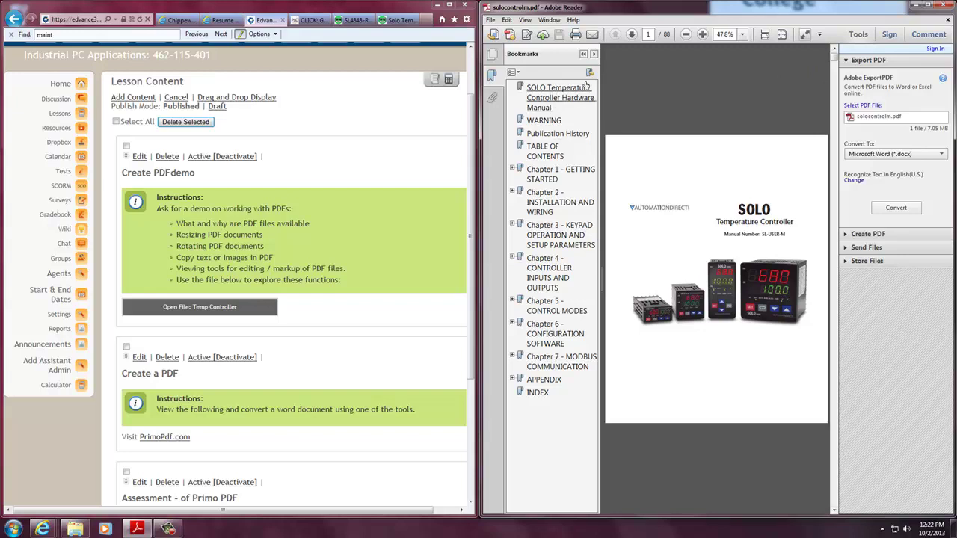
Replace the bookmark list with a narrow column of page thumbnails beside the cover page
left_click(584, 55)
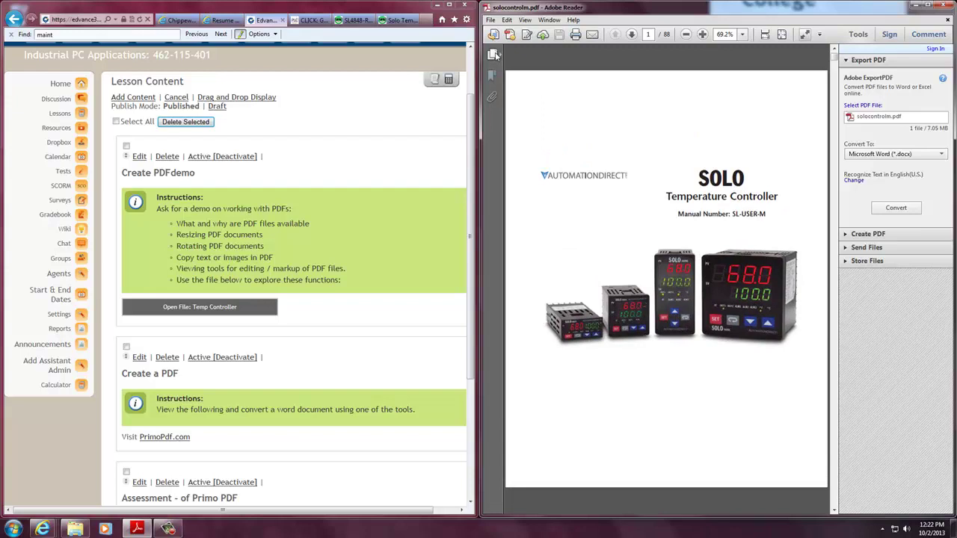
left_click(493, 55)
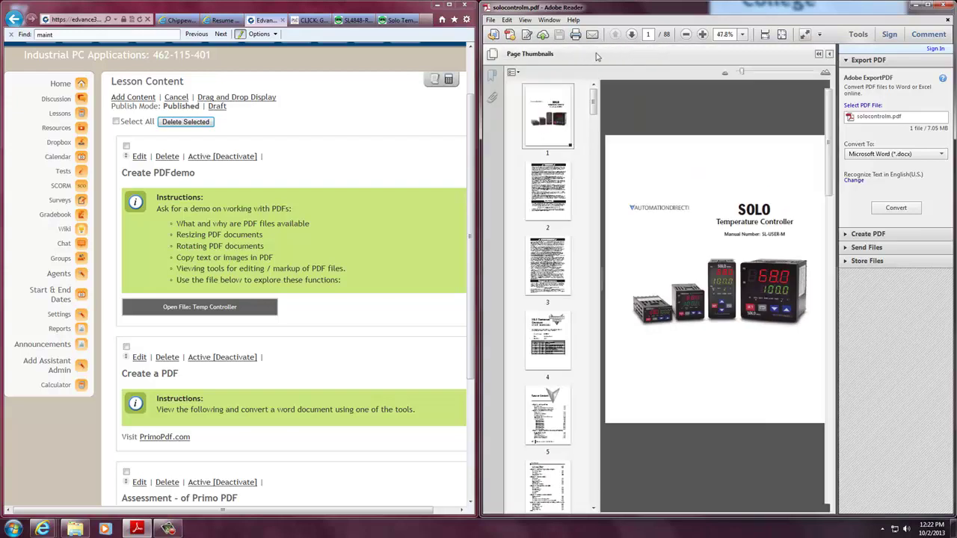
left_click(599, 69)
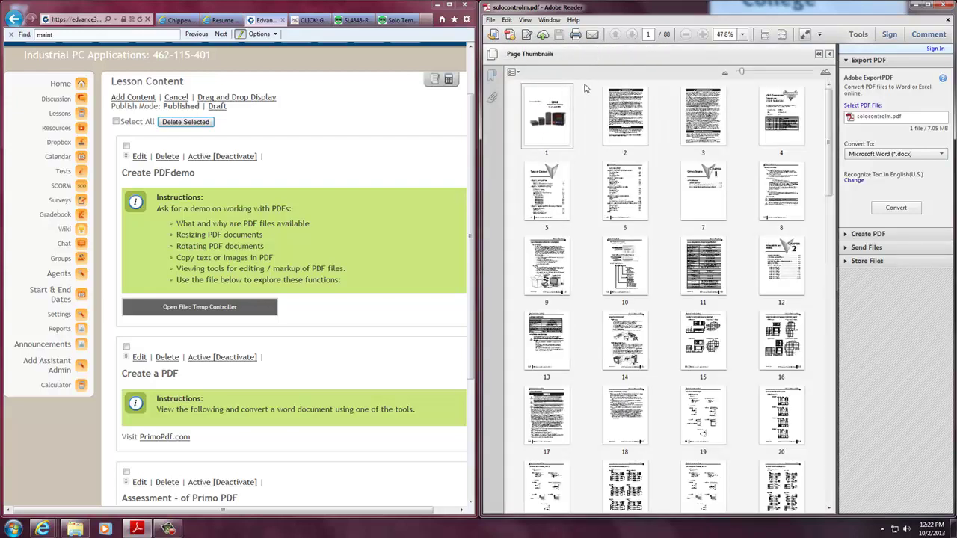
left_click(492, 56)
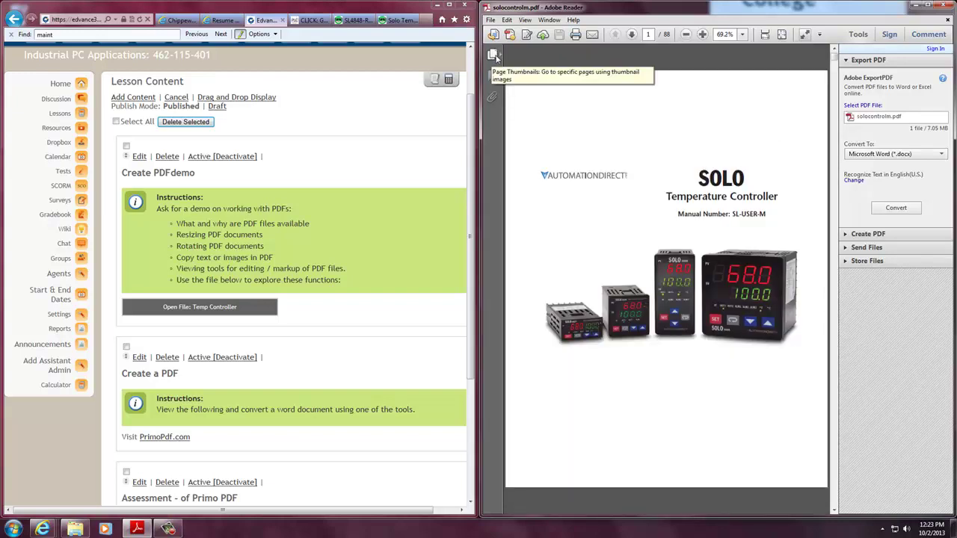
left_click(494, 56)
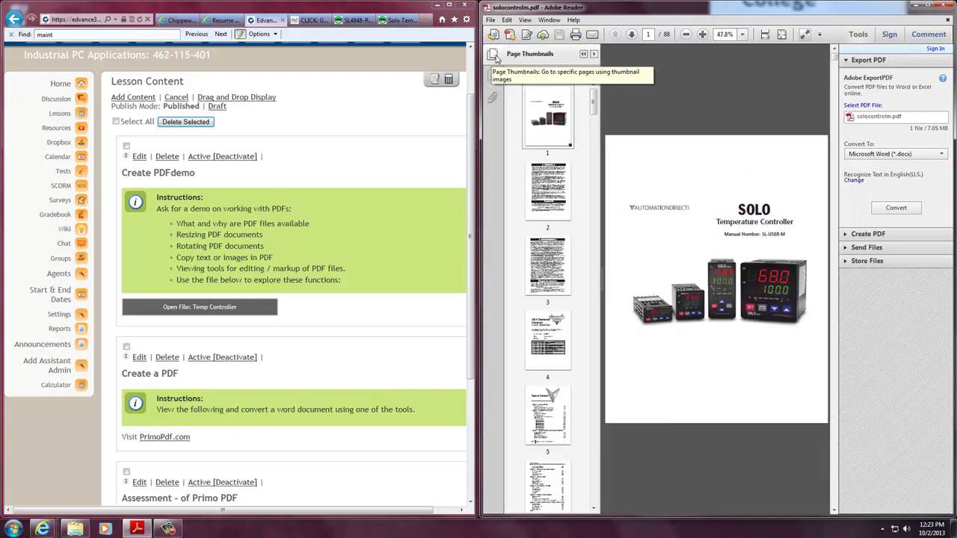
left_click(594, 54)
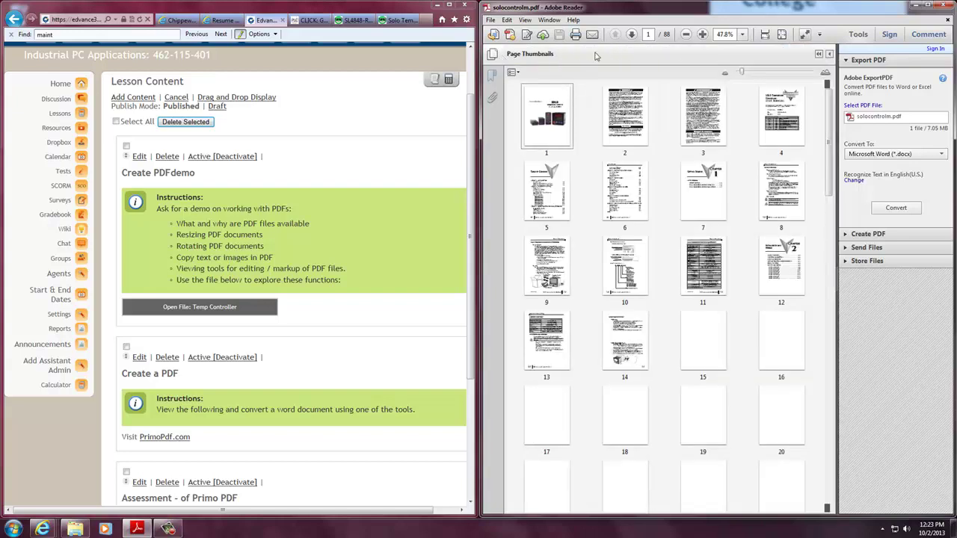
left_click(493, 55)
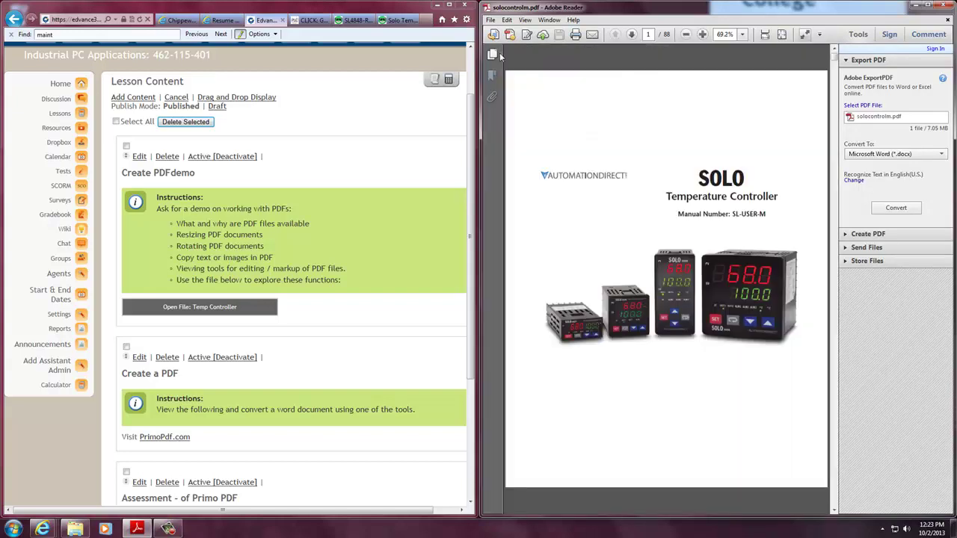
left_click(493, 55)
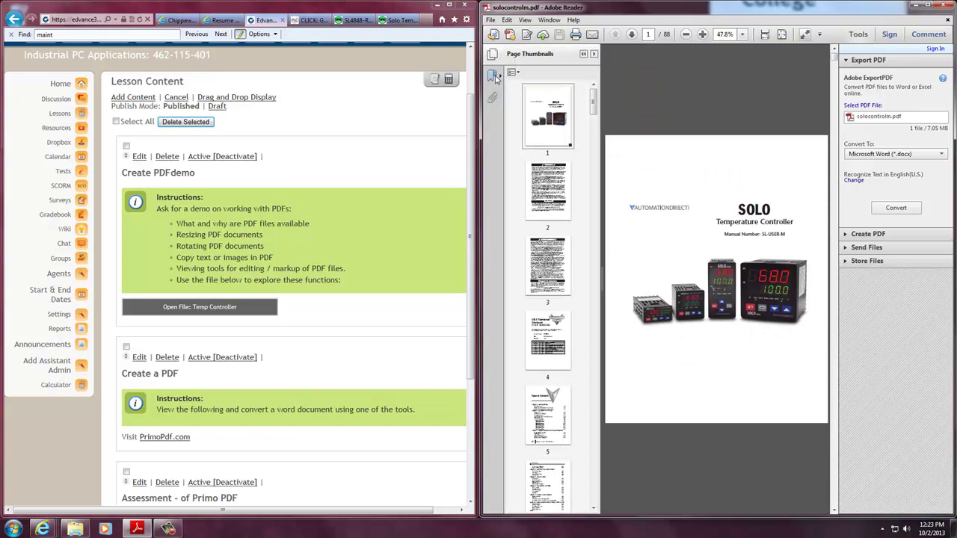
Expand the Chapter 1 and 2 bookmarks, jump to the Introduction, and scroll to page 20
left_click(494, 76)
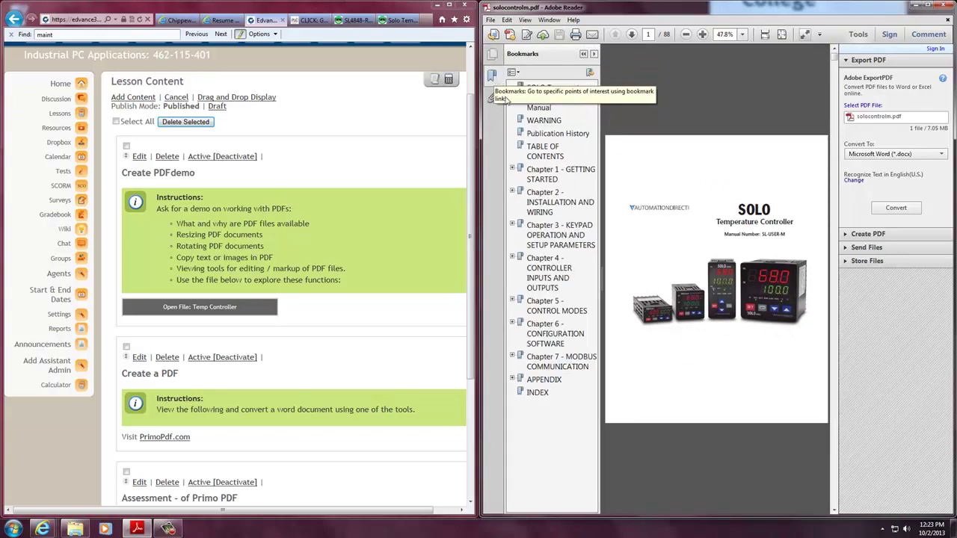
left_click(513, 193)
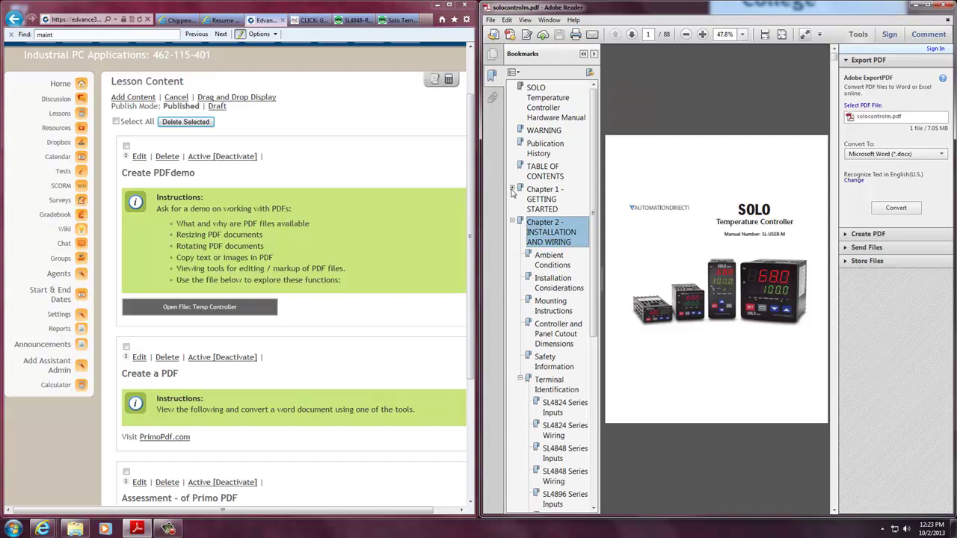
left_click(512, 190)
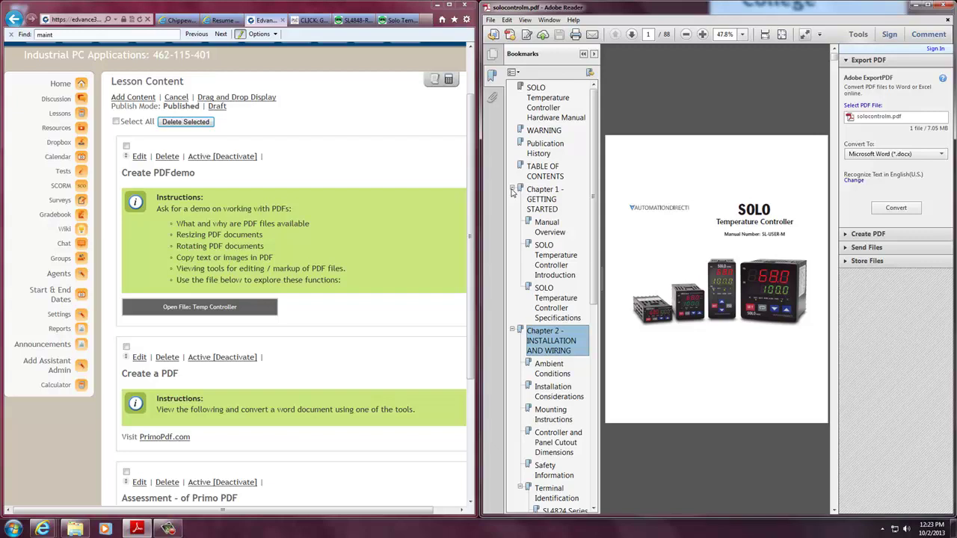
left_click(568, 257)
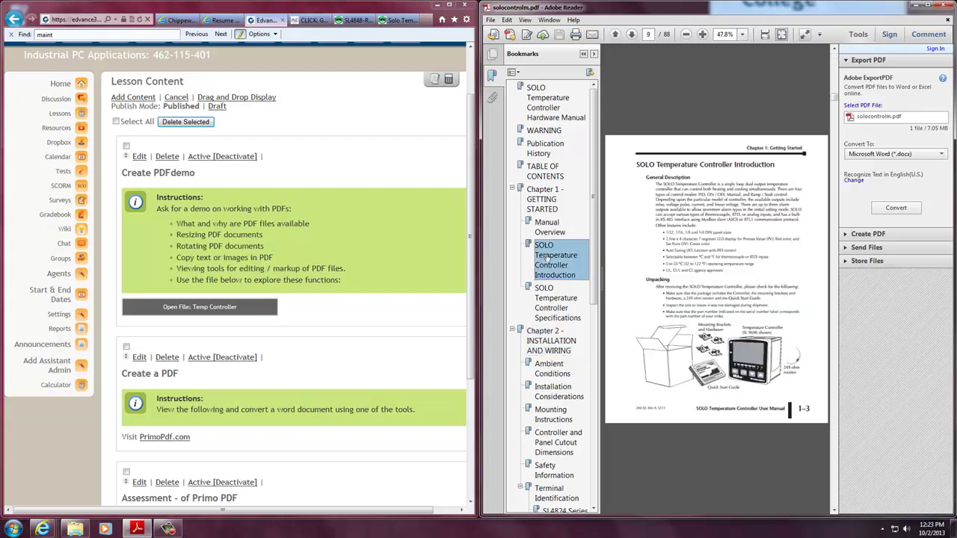
scroll(724, 233, "down", 5)
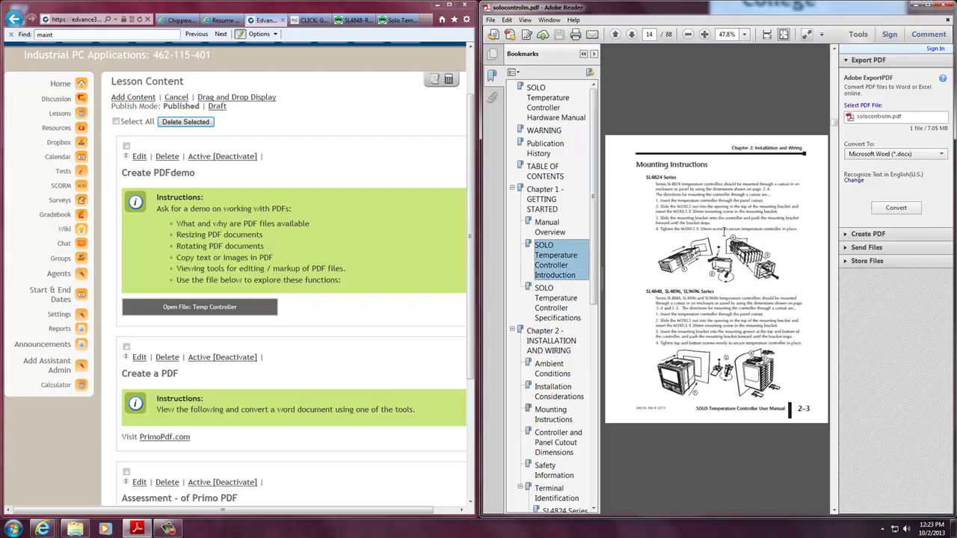
scroll(723, 233, "down", 6)
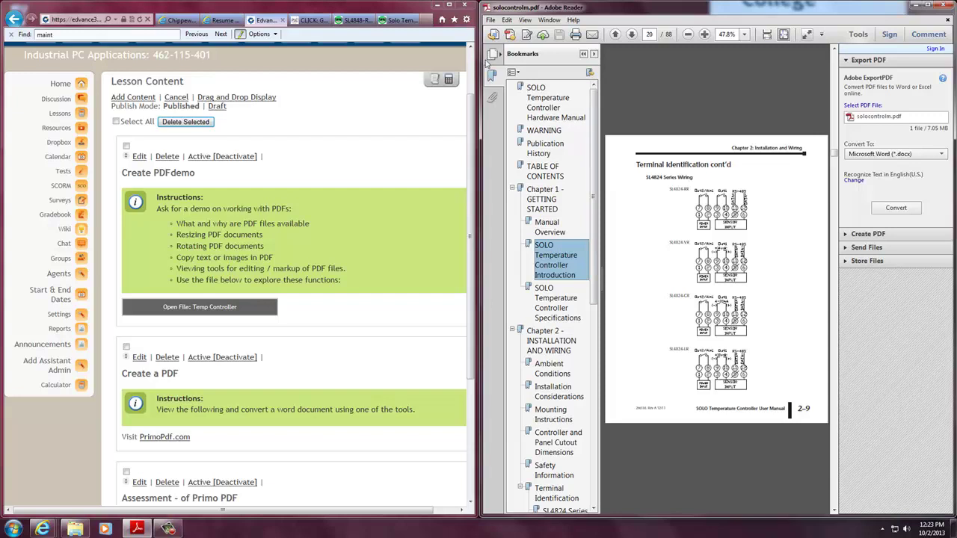
left_click(491, 56)
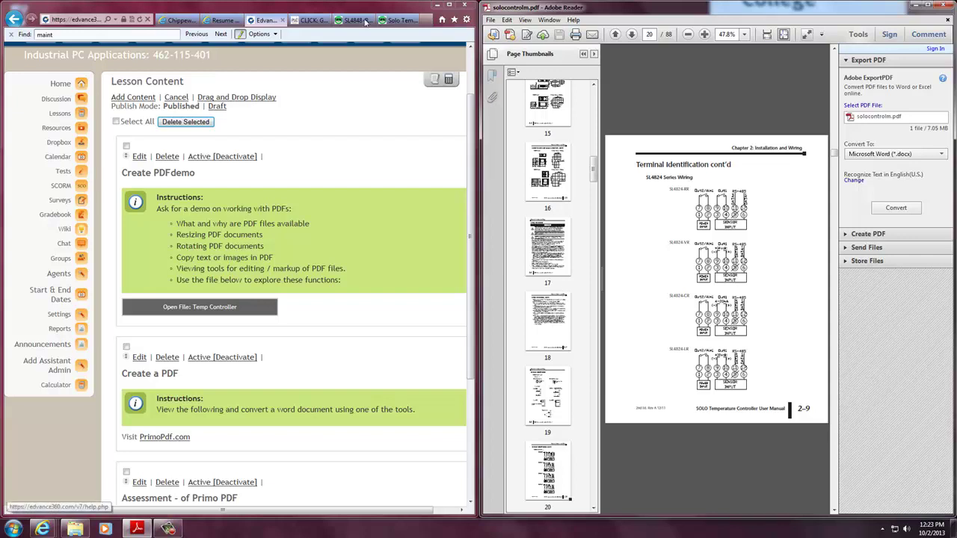
Go to page 19, SL4824 Terminal Identification, via thumbnails and maximise the Reader window
left_click(493, 97)
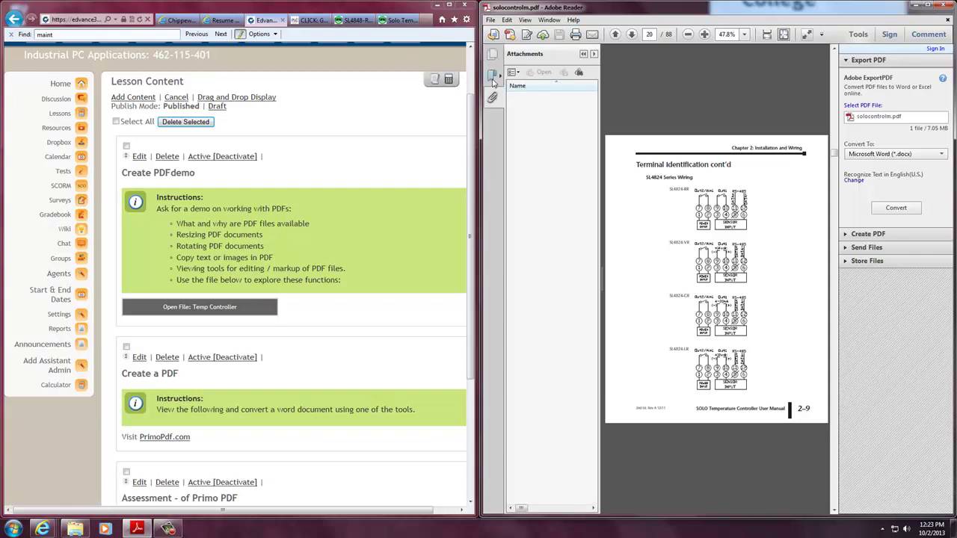
left_click(493, 76)
left_click(492, 54)
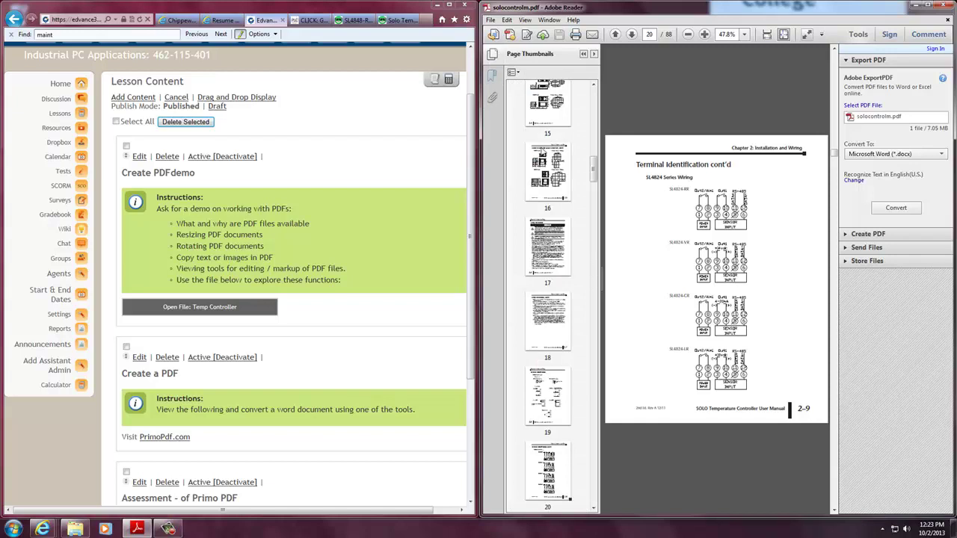
left_click(543, 155)
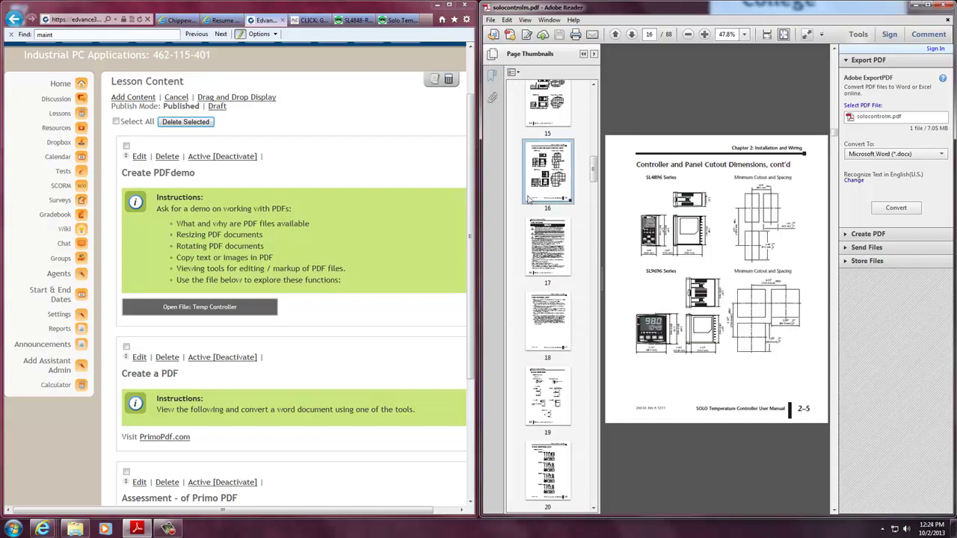
left_click(545, 381)
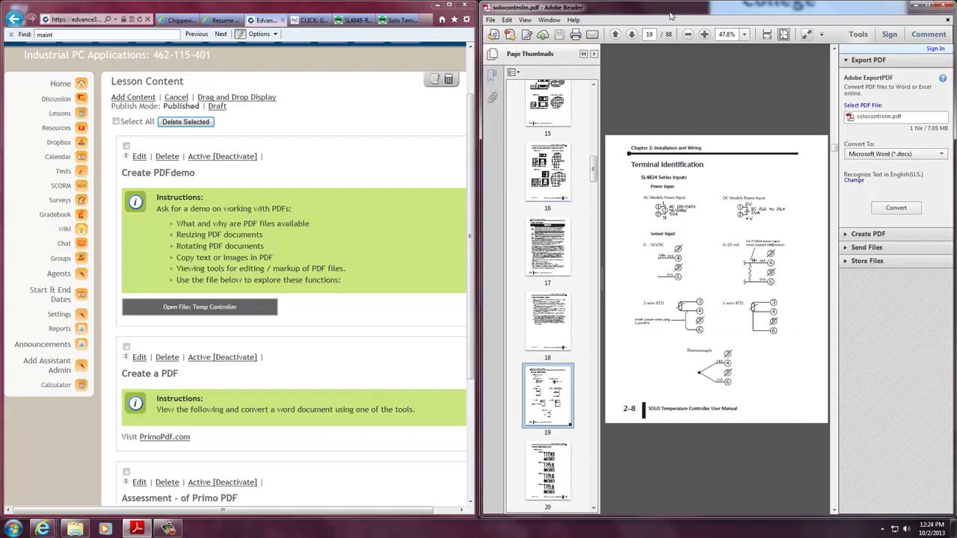
left_click_drag(677, 10, 359, 0)
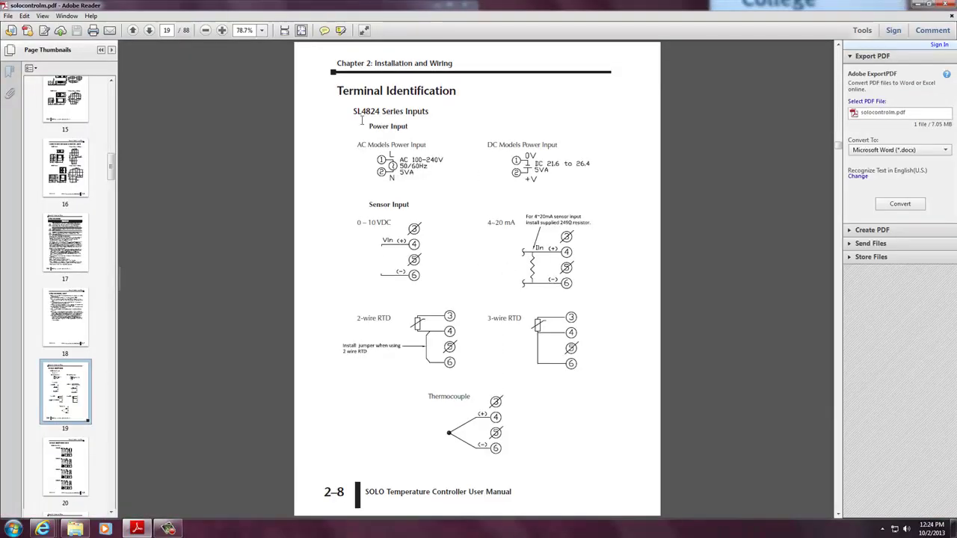
Collapse the Export PDF section and switch the side pane to View > Comment > Annotations
left_click(865, 32)
left_click(865, 33)
left_click(856, 60)
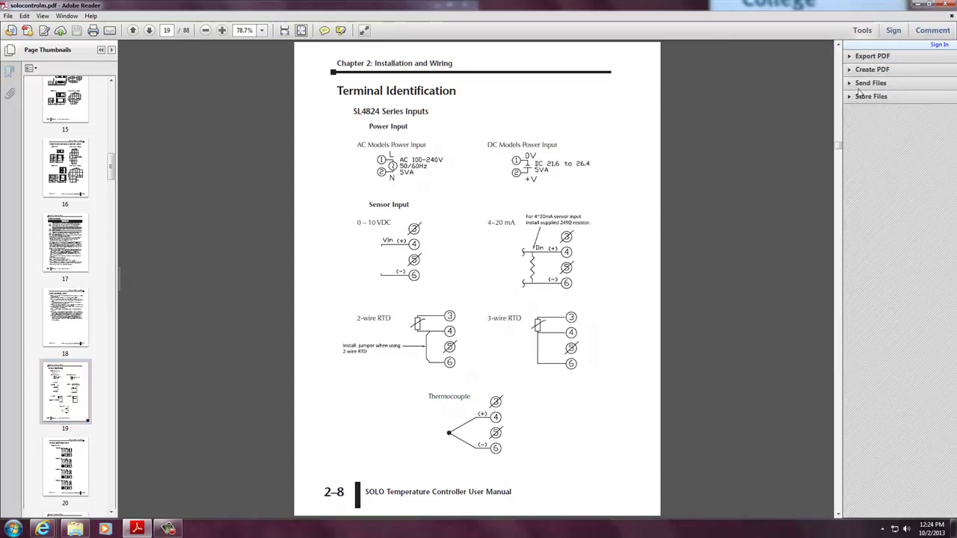
left_click(852, 58)
left_click(852, 58)
left_click(48, 18)
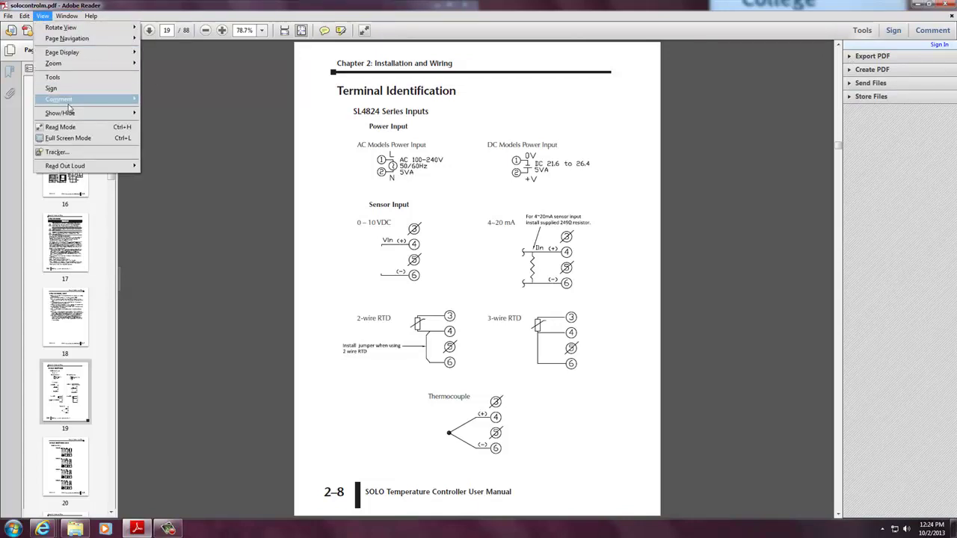
mouse_move(123, 100)
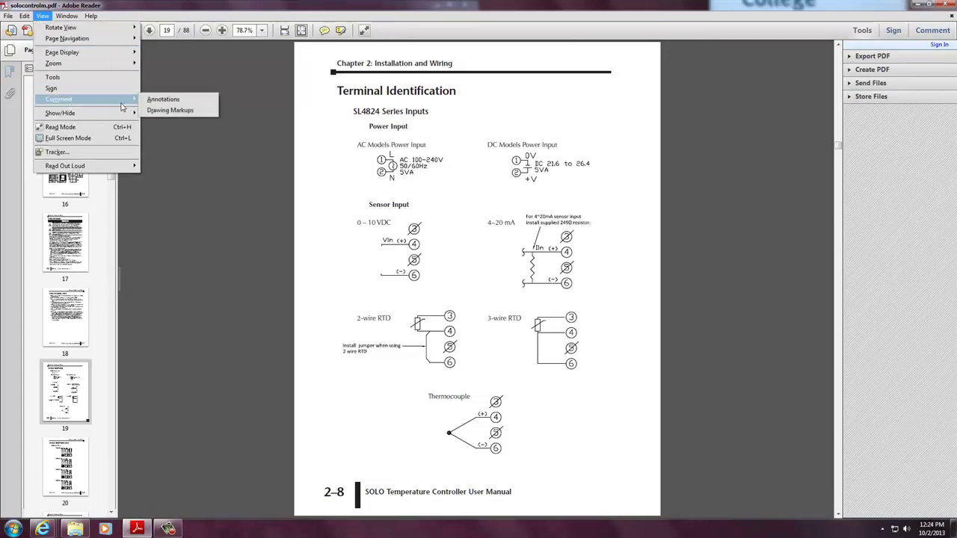
left_click(161, 101)
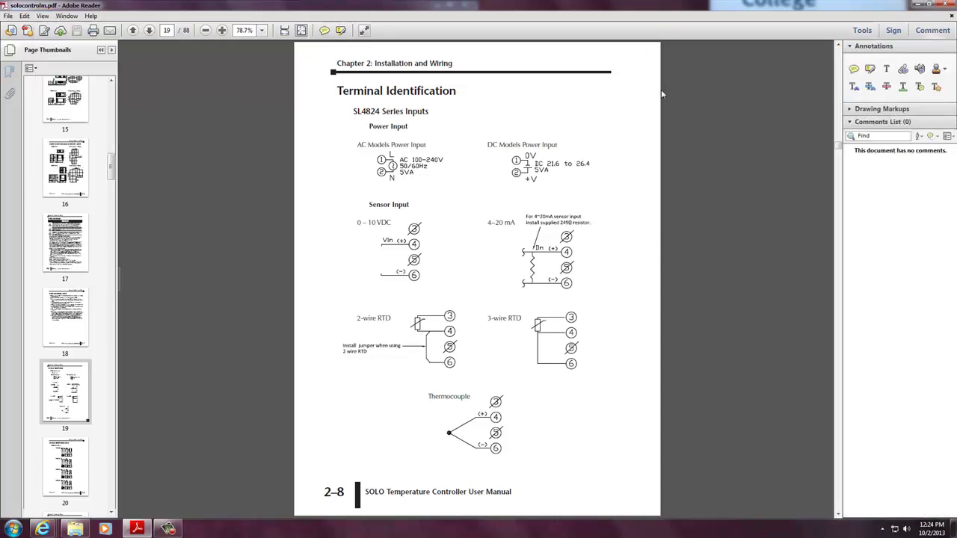
Highlight page 19's Power Input, Sensor Input, 0–10 VDC, 4–20 mA, RTD and Thermocouple labels
left_click(869, 68)
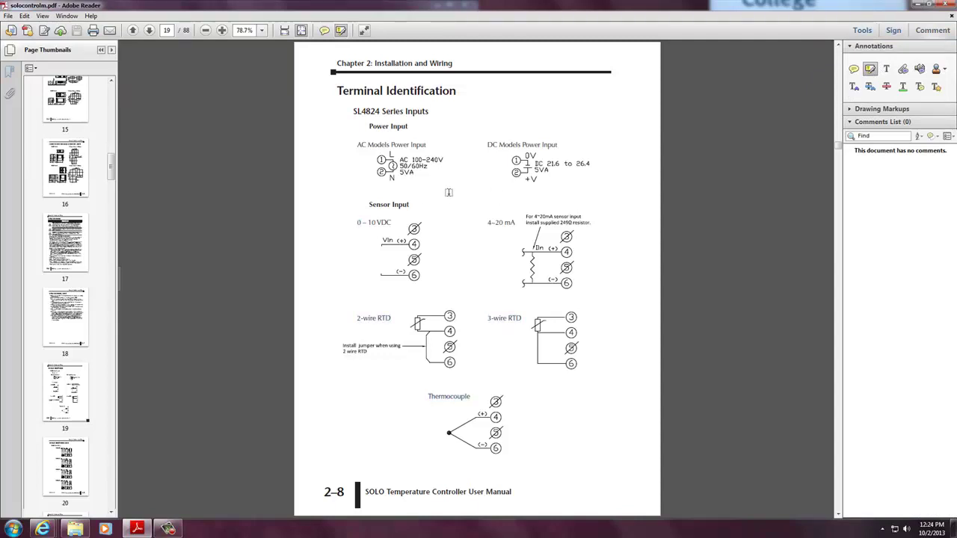
left_click_drag(442, 151, 460, 166)
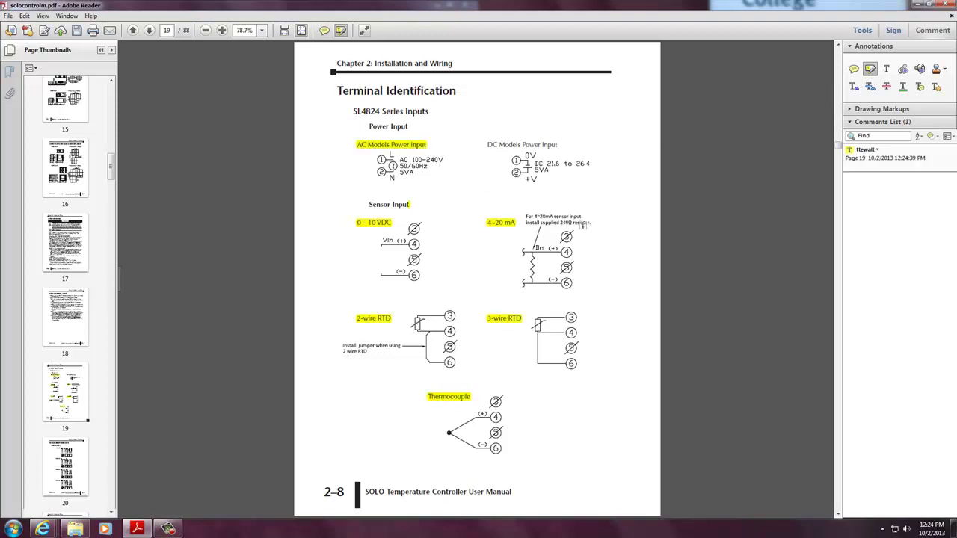
Put a sticky note beside page 19's SL4824 Series Inputs heading asking 'Which model should we buy?'
left_click(854, 70)
left_click(503, 102)
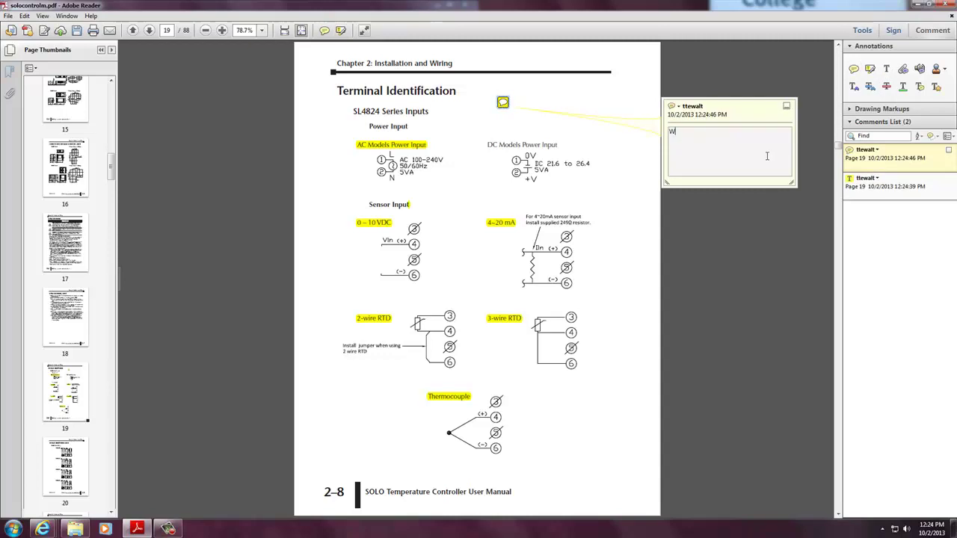
type("Which model should we buy?")
left_click(777, 205)
mouse_move(507, 104)
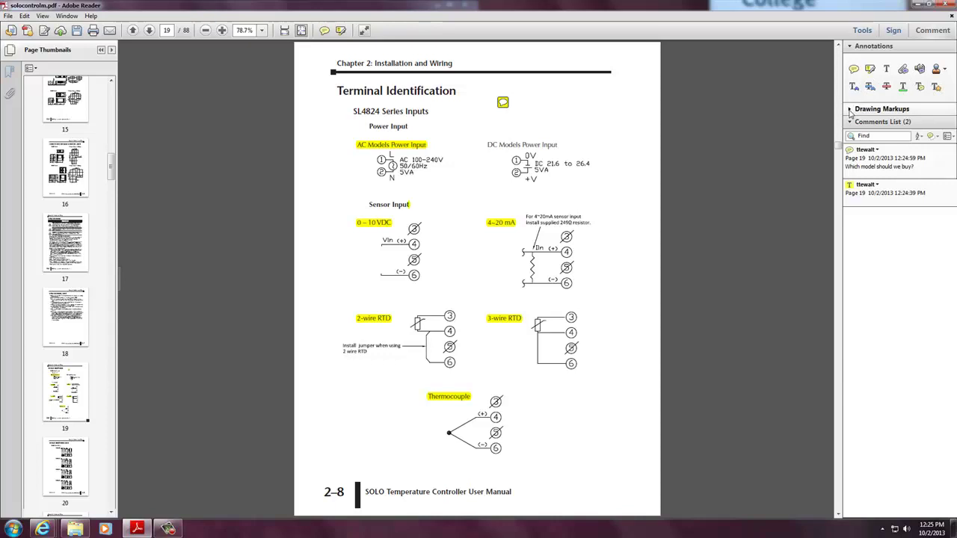
With the Pencil tool, circle the 4–20 mA diagram and mark an X over RTD terminals 5 and 6
left_click(850, 109)
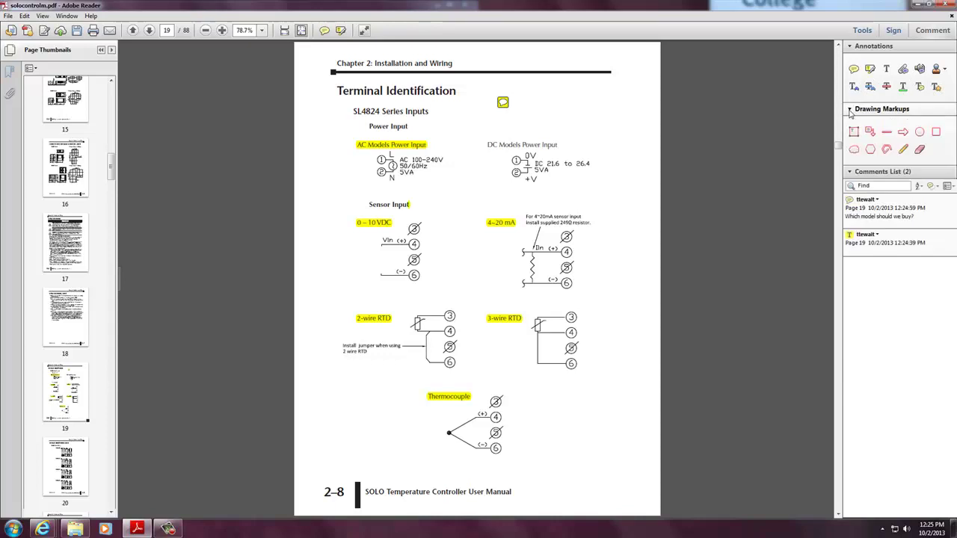
left_click(903, 149)
mouse_move(583, 195)
left_mouse_down()
mouse_move(496, 196)
mouse_move(492, 267)
mouse_move(537, 297)
mouse_move(605, 241)
mouse_move(574, 190)
left_mouse_up()
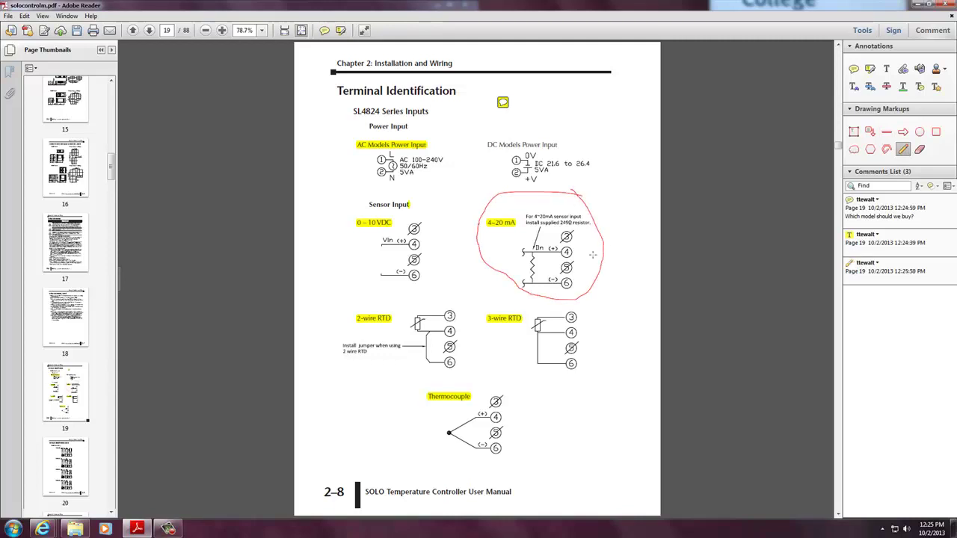
mouse_move(587, 335)
left_mouse_down()
mouse_move(559, 368)
mouse_move(594, 378)
left_mouse_up()
Open the online Adobe Reader XI Help page, then close it again
left_click(90, 17)
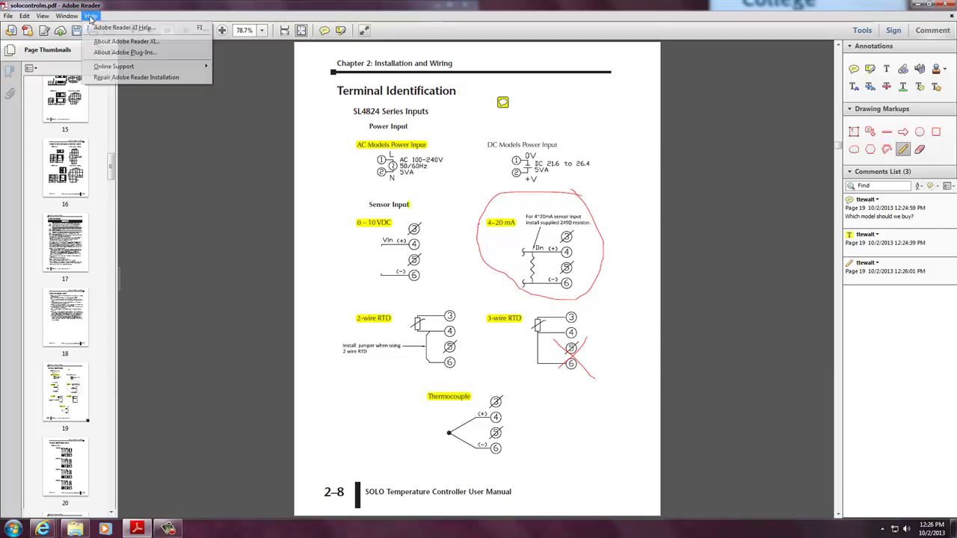
left_click(133, 29)
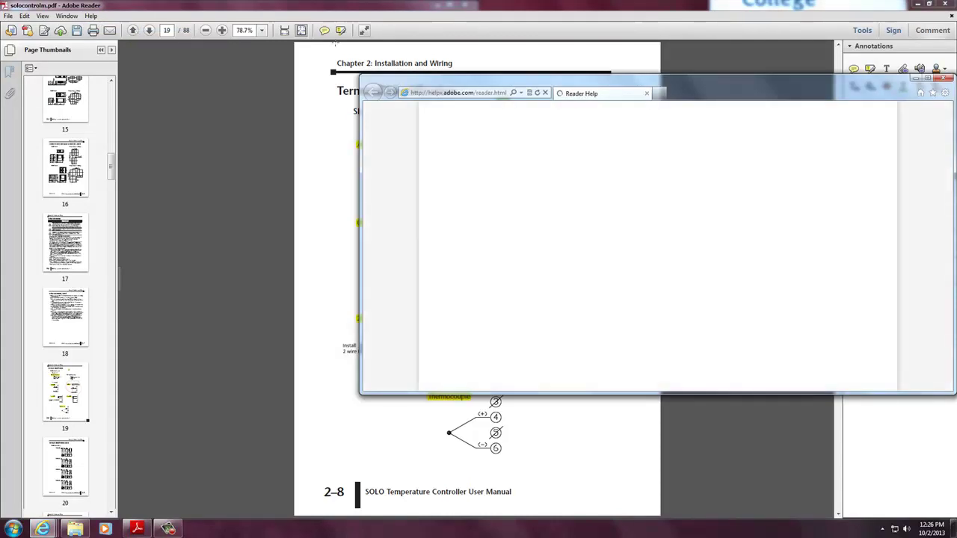
left_click(945, 78)
Show the About Adobe Reader XI box with version 11.0.0
left_click(91, 15)
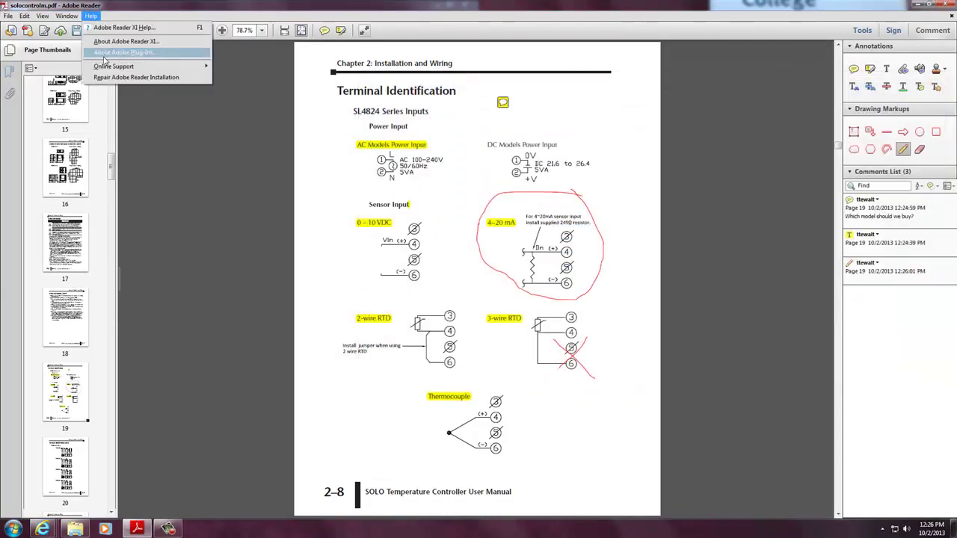
mouse_move(112, 65)
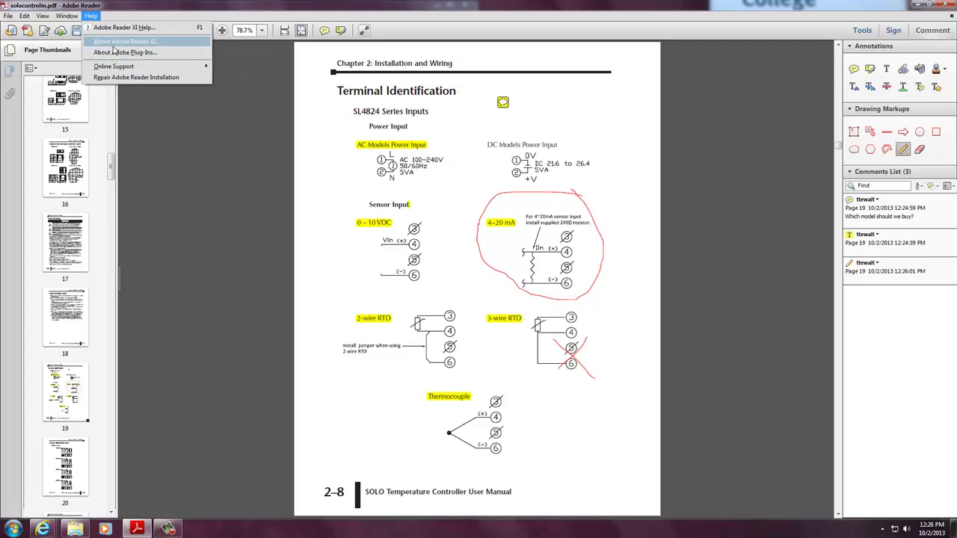
left_click(186, 42)
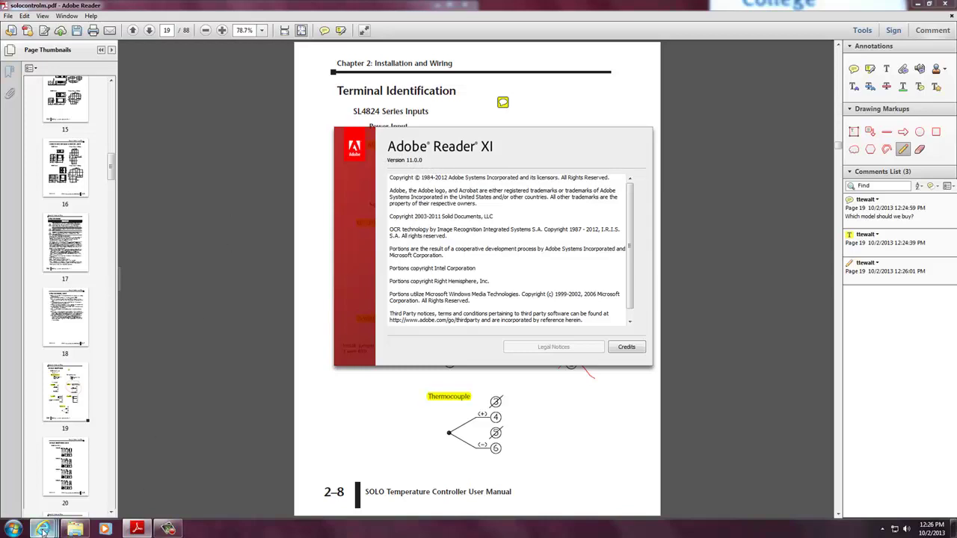
mouse_move(43, 529)
left_click(281, 479)
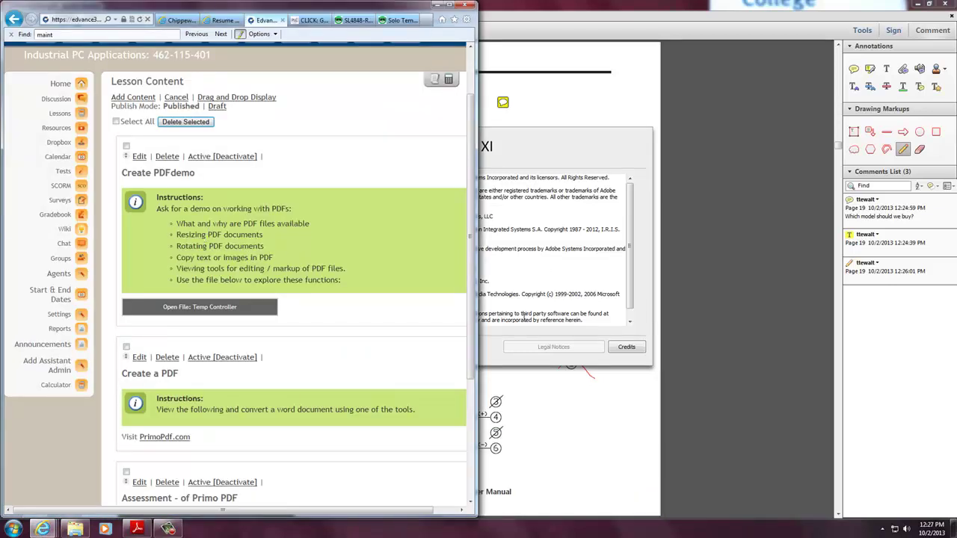
left_click(600, 381)
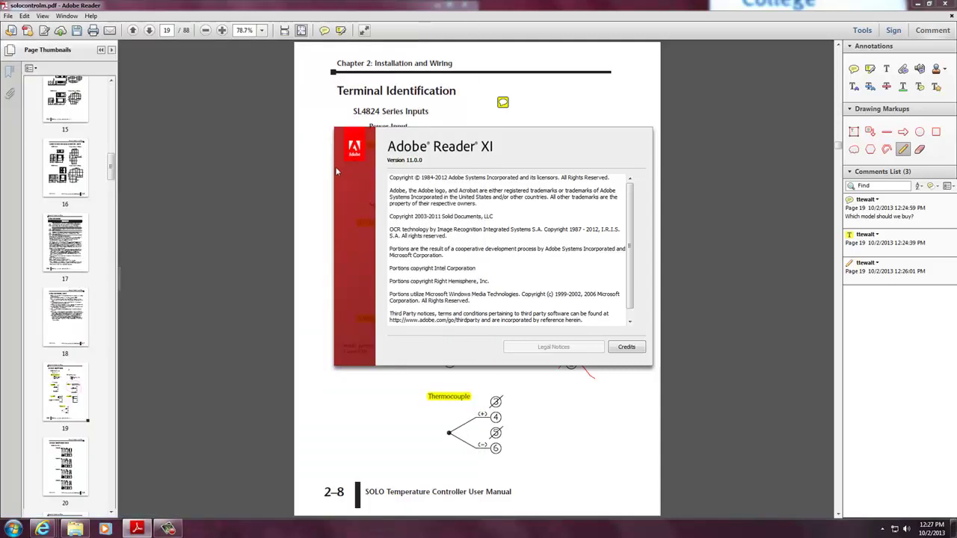
Close the About box and jump to page 15, Controller and Panel Cutout Dimensions
left_click(355, 165)
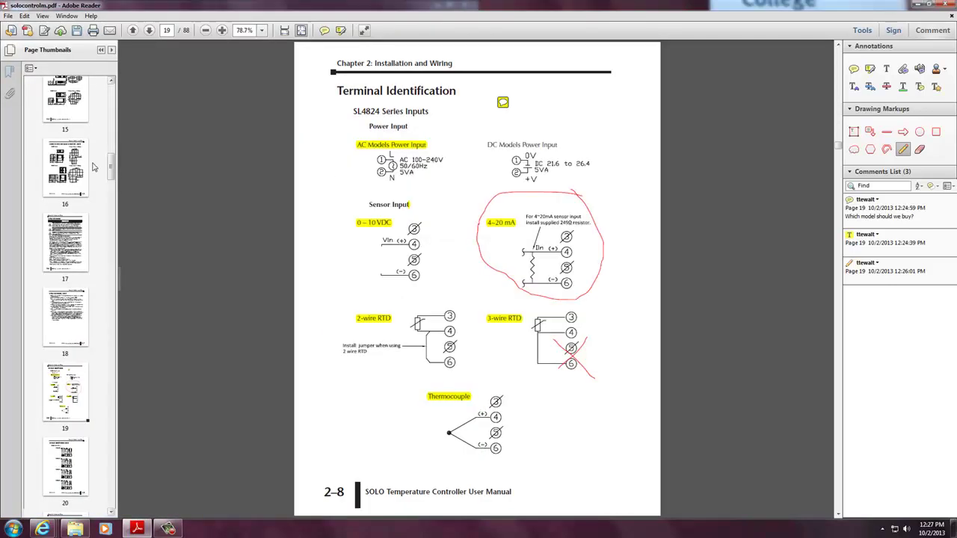
left_click(65, 106)
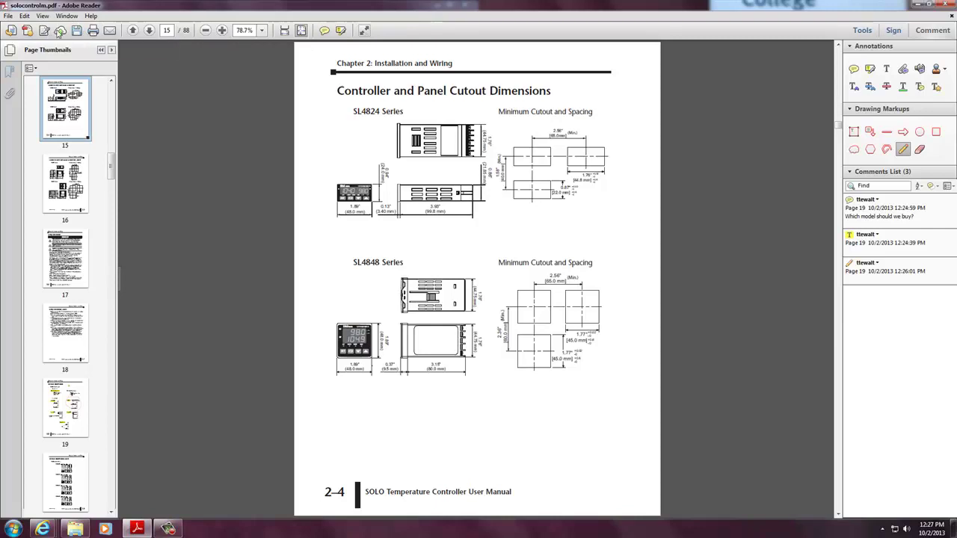
left_click(43, 16)
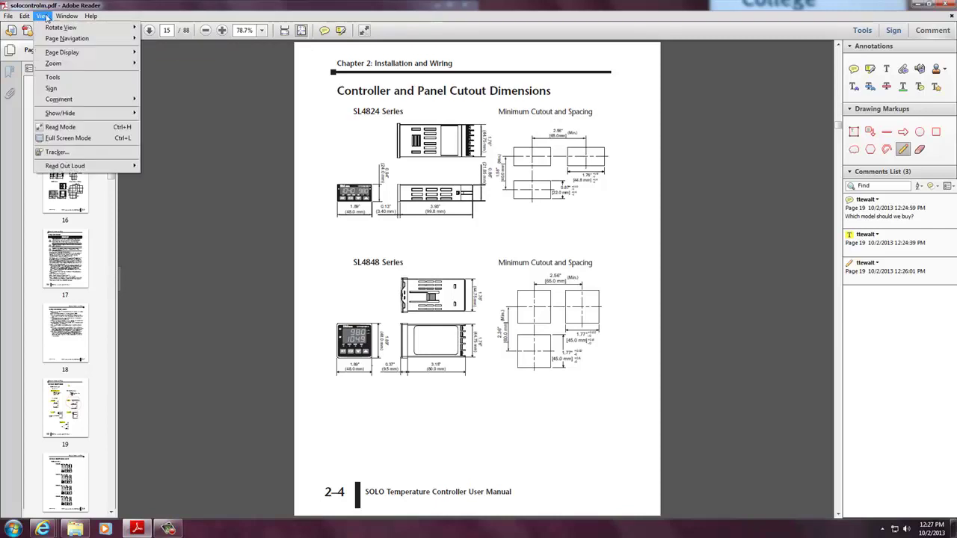
Take a snapshot of page 15's heading and SL4824 Series drawings and dismiss the copied notice
left_click(64, 79)
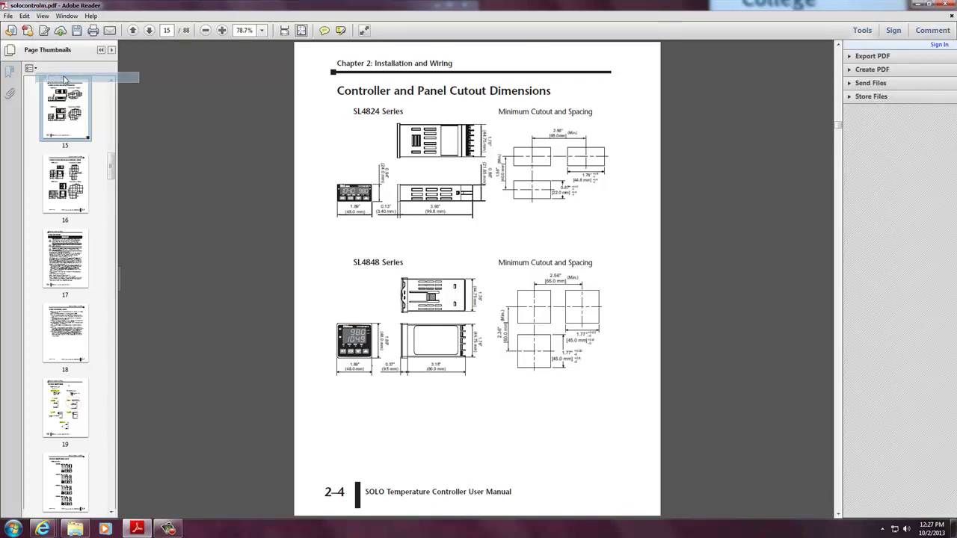
left_click(43, 17)
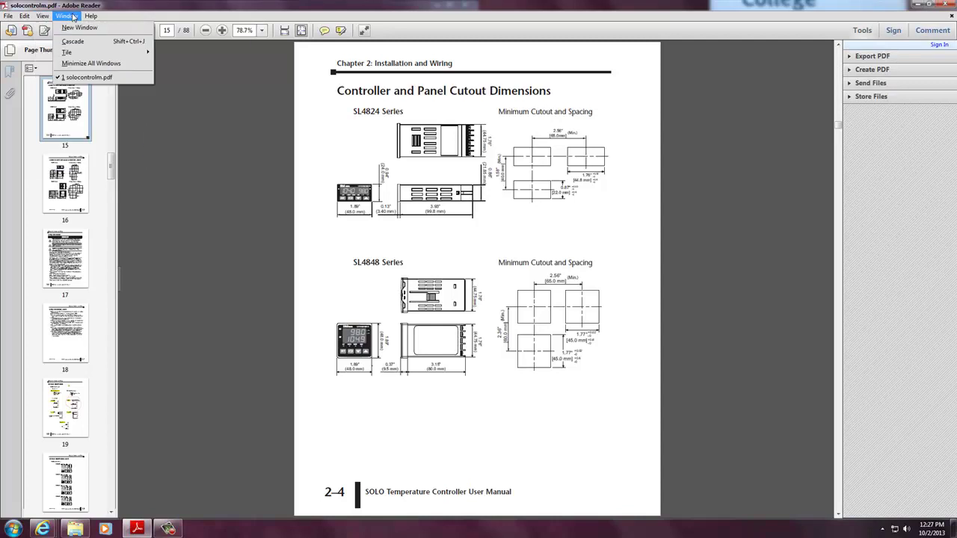
mouse_move(25, 20)
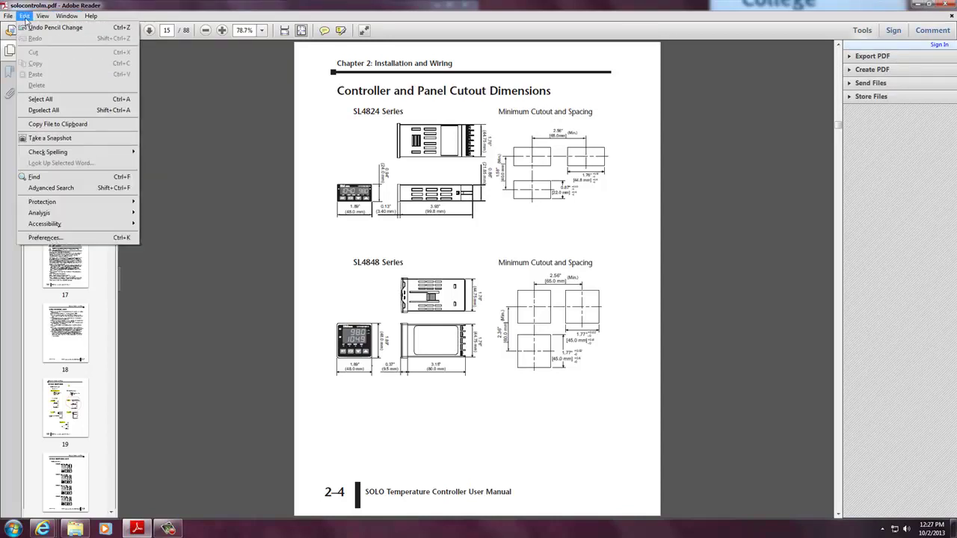
left_click(71, 139)
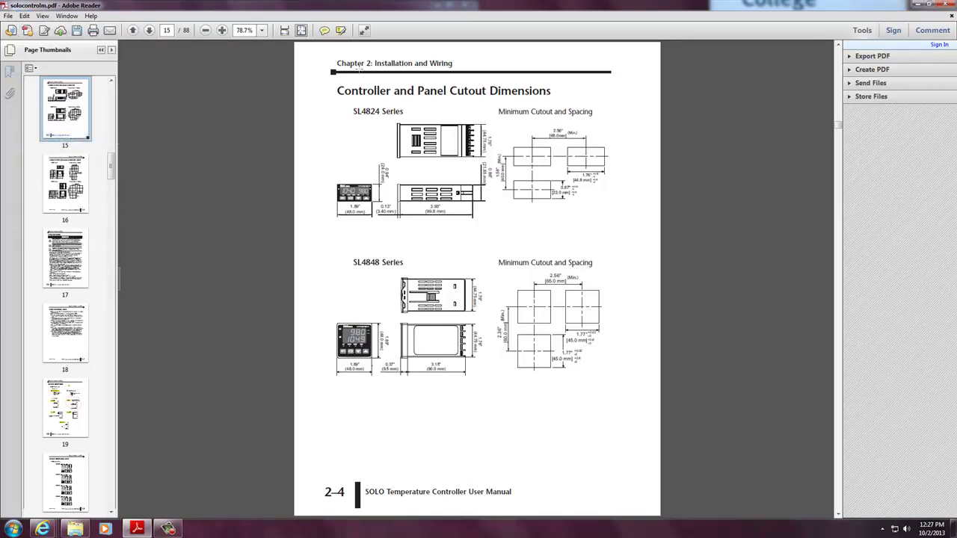
left_click_drag(328, 79, 636, 239)
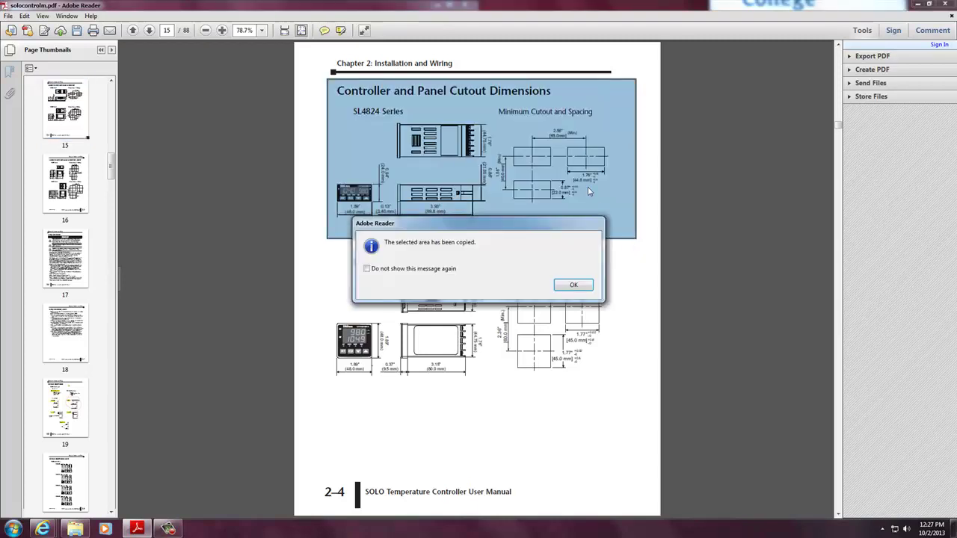
left_click(575, 288)
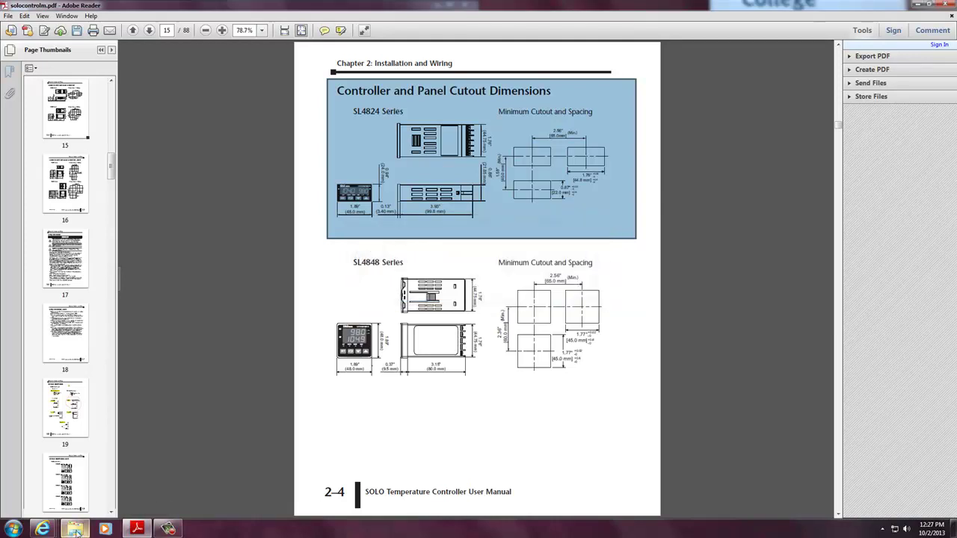
Launch WordPad from the Start menu search
left_click(18, 528)
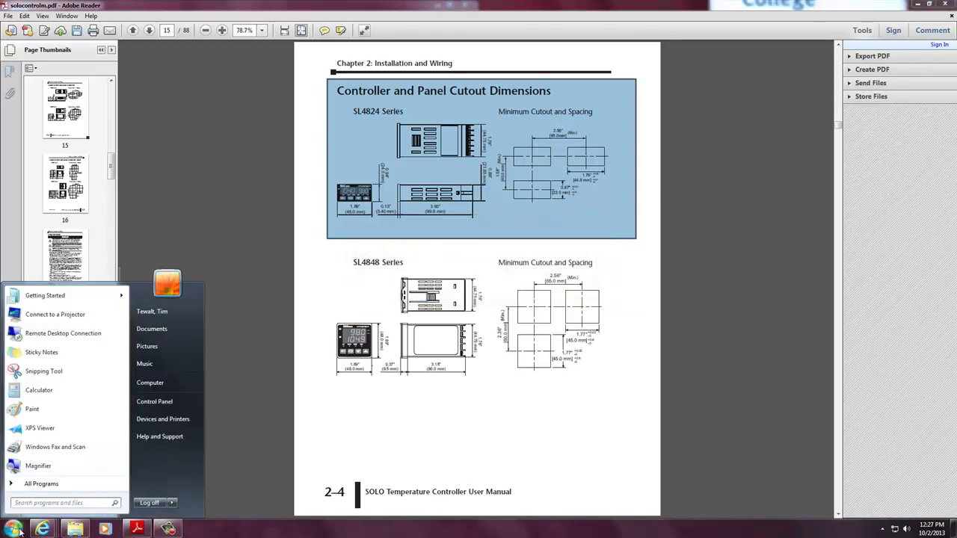
type("wordp")
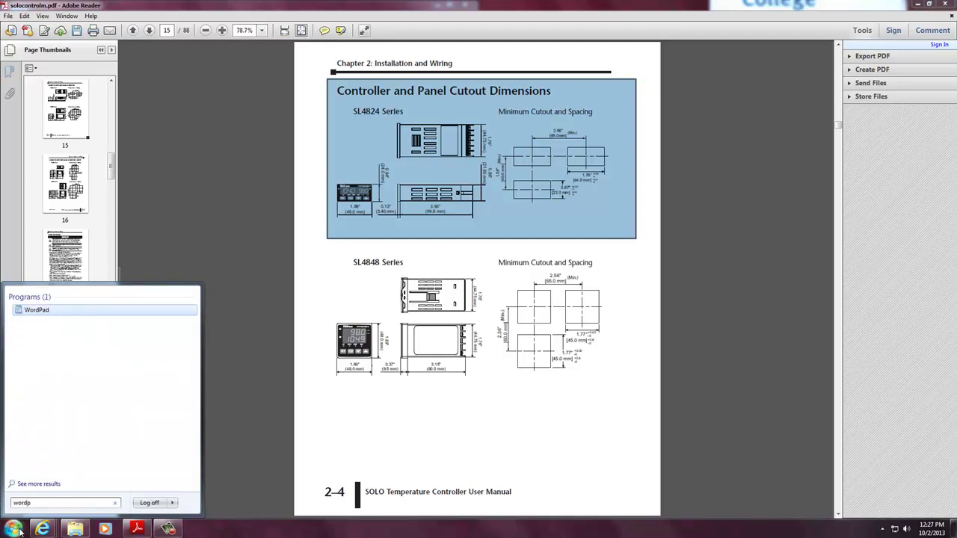
key("Return")
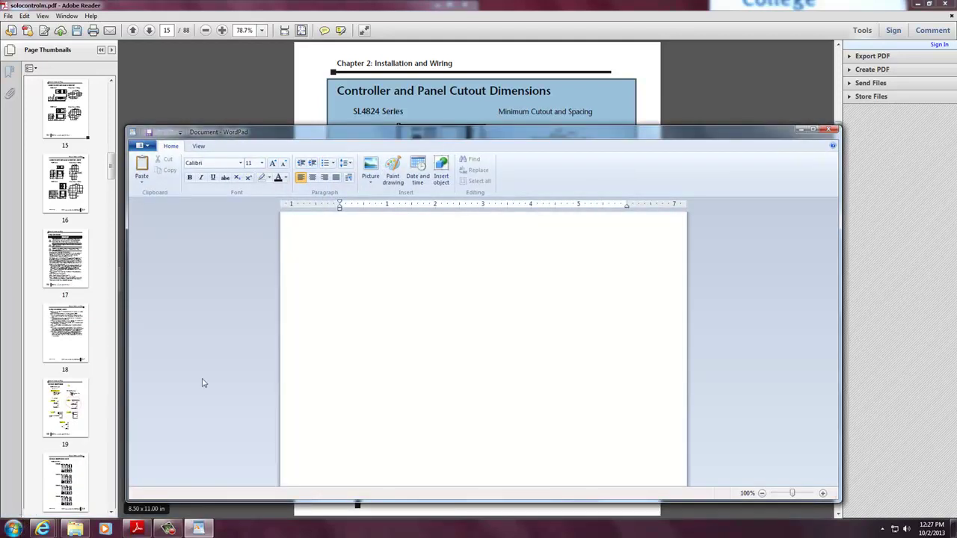
Paste the cutout dimensions snapshot into the blank WordPad document and select the picture
right_click(371, 325)
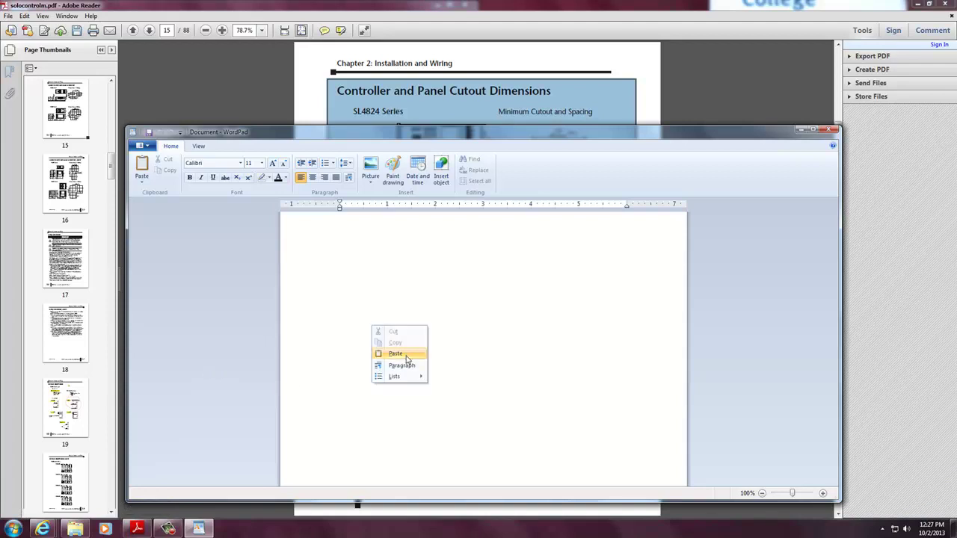
left_click(396, 354)
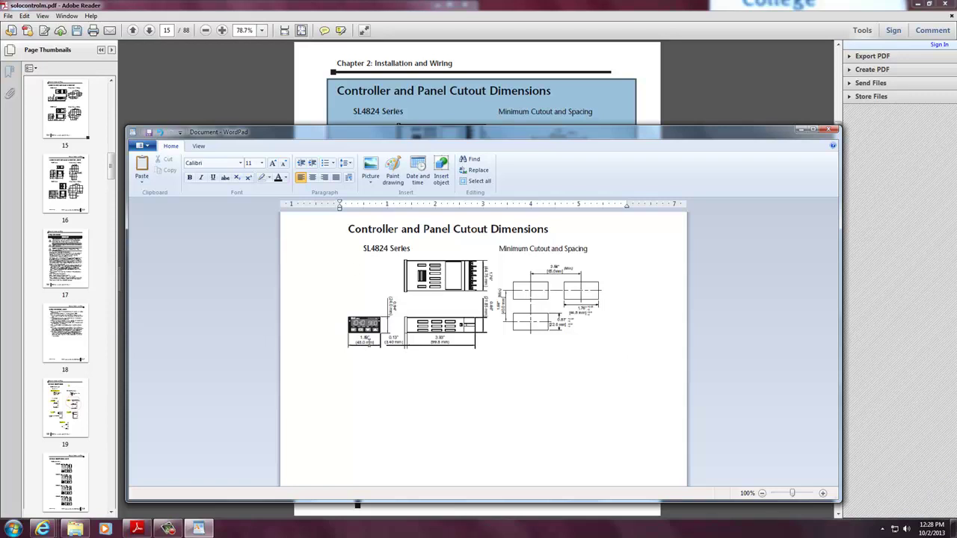
left_click(515, 250)
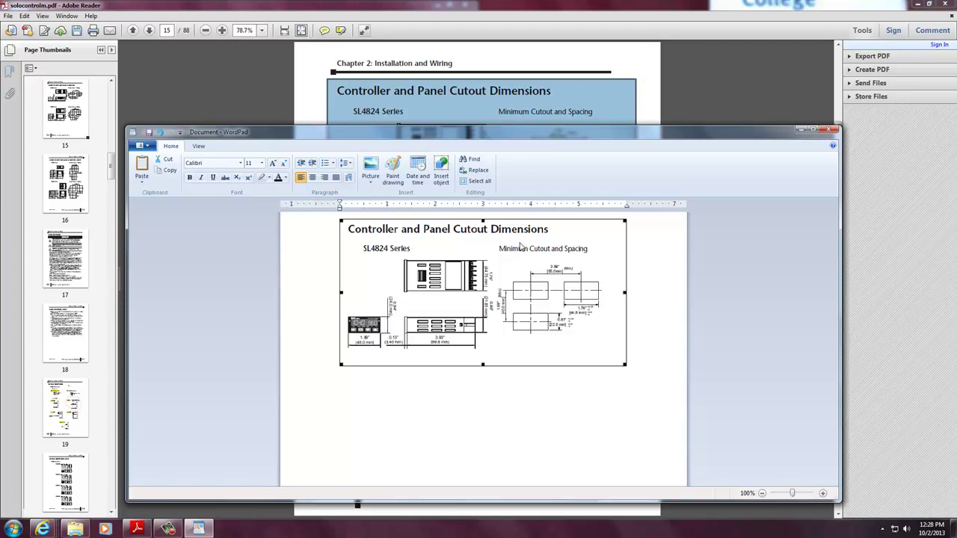
Back in Reader, snapshot page 17's two paragraphs beginning 'If you have any questions'
left_click(137, 529)
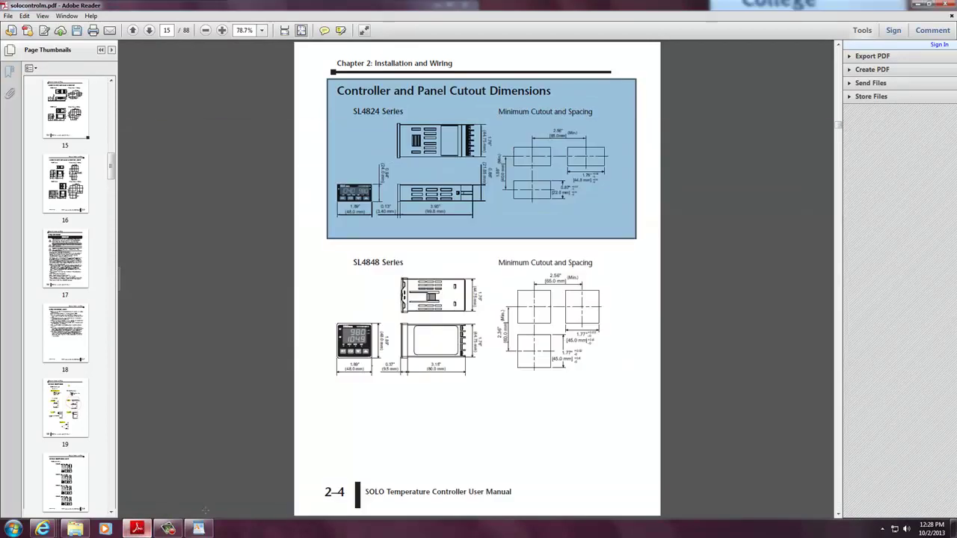
scroll(417, 369, "down", 4)
scroll(417, 369, "up", 2)
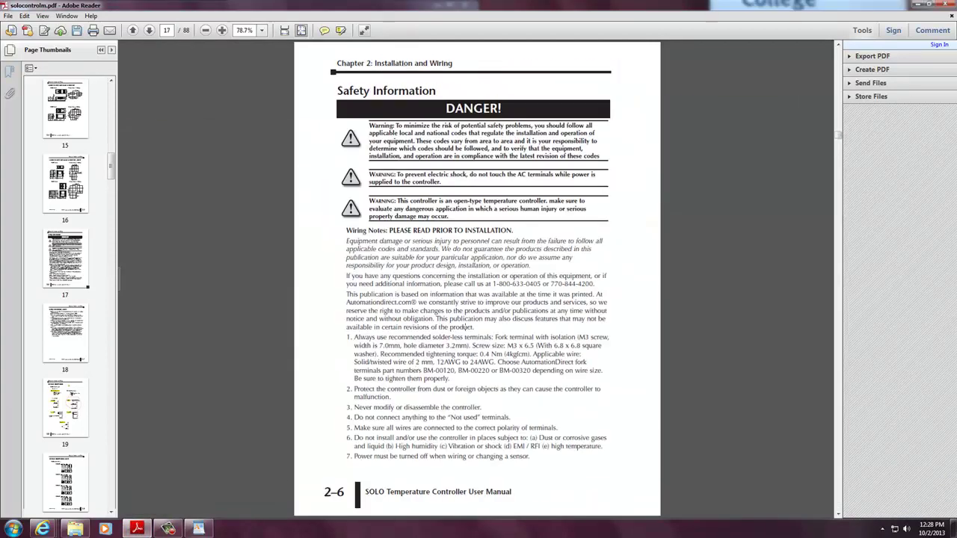
left_click_drag(478, 329, 346, 268)
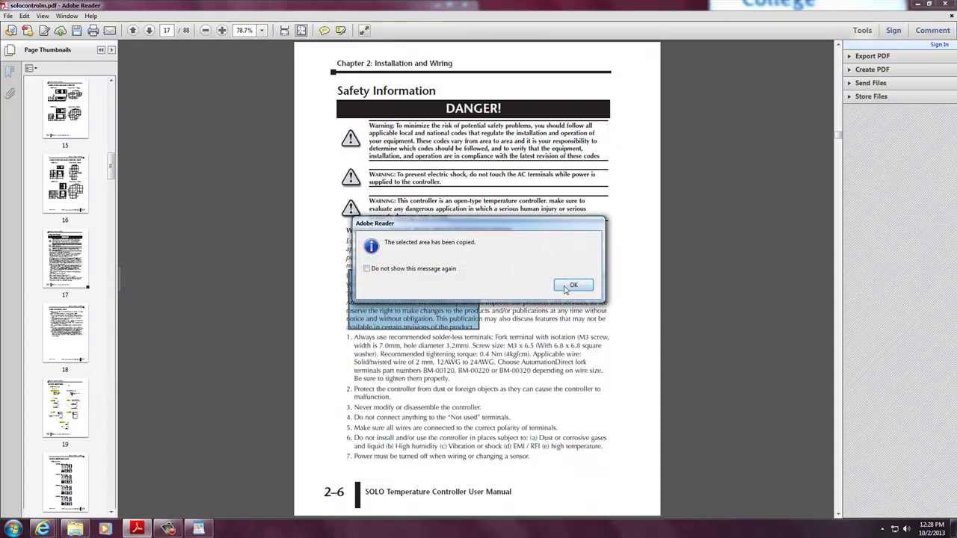
left_click(573, 286)
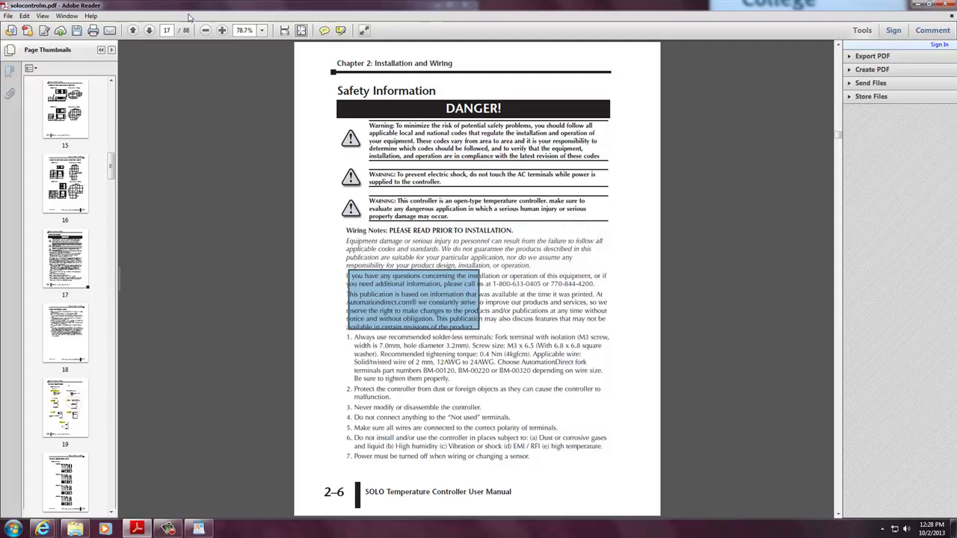
left_click(25, 16)
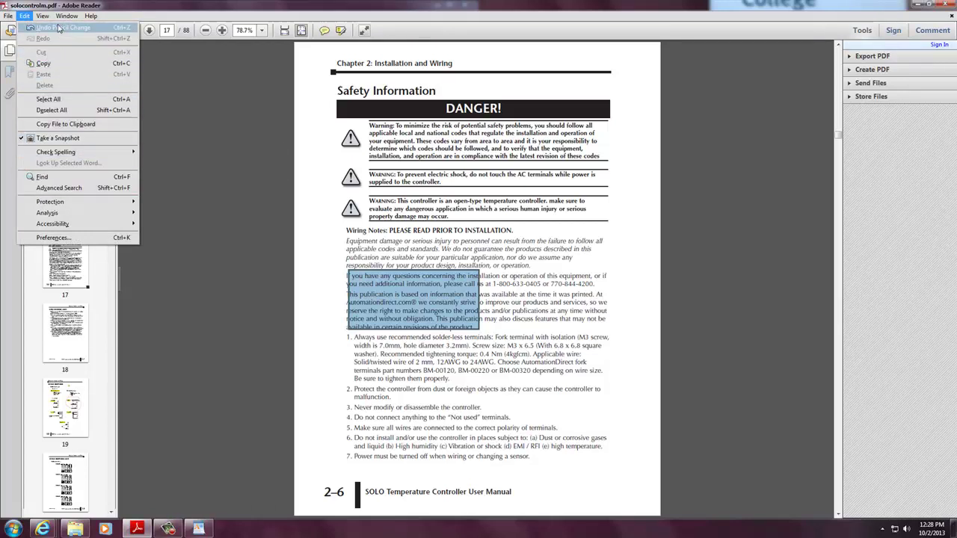
Add the copy command to Reader's toolbar via View > Show/Hide > Toolbar Items > Edit
mouse_move(43, 16)
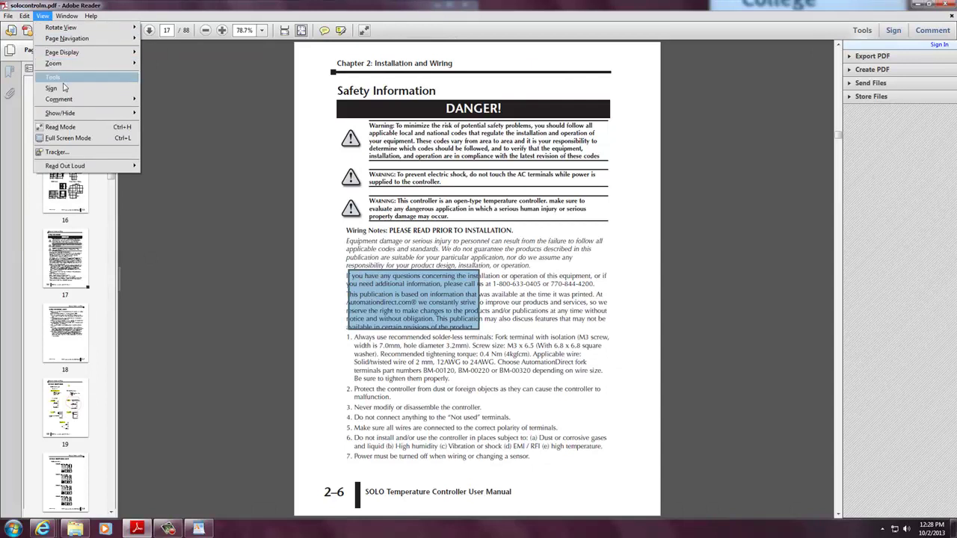
mouse_move(75, 115)
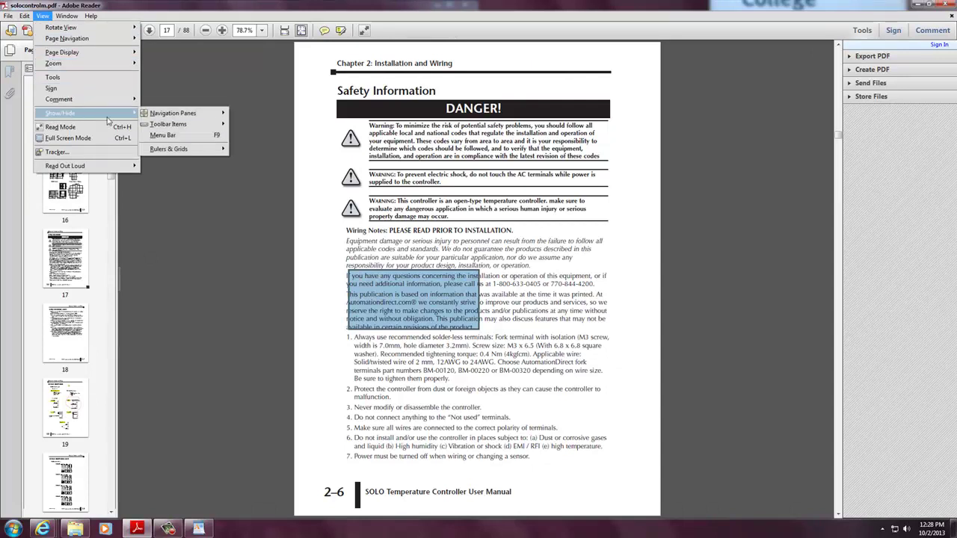
mouse_move(178, 128)
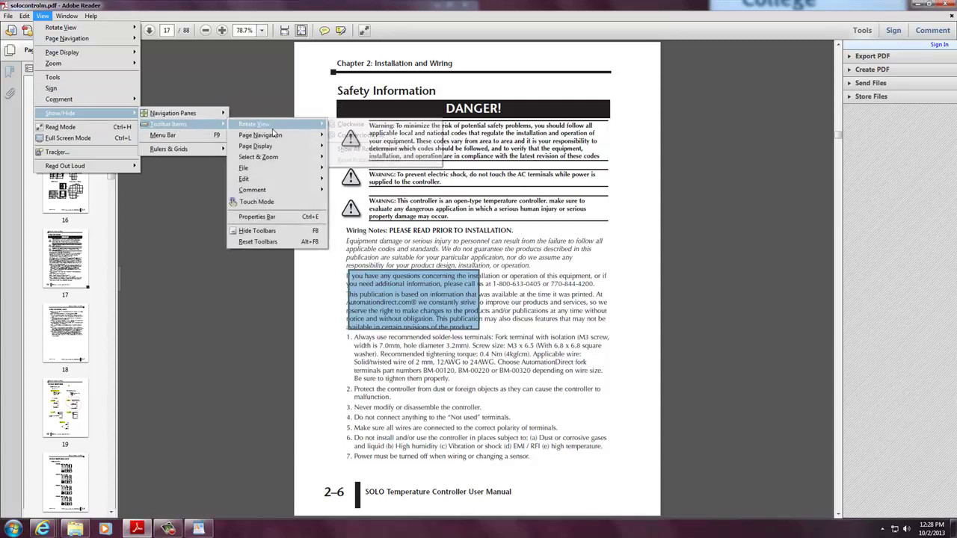
mouse_move(285, 179)
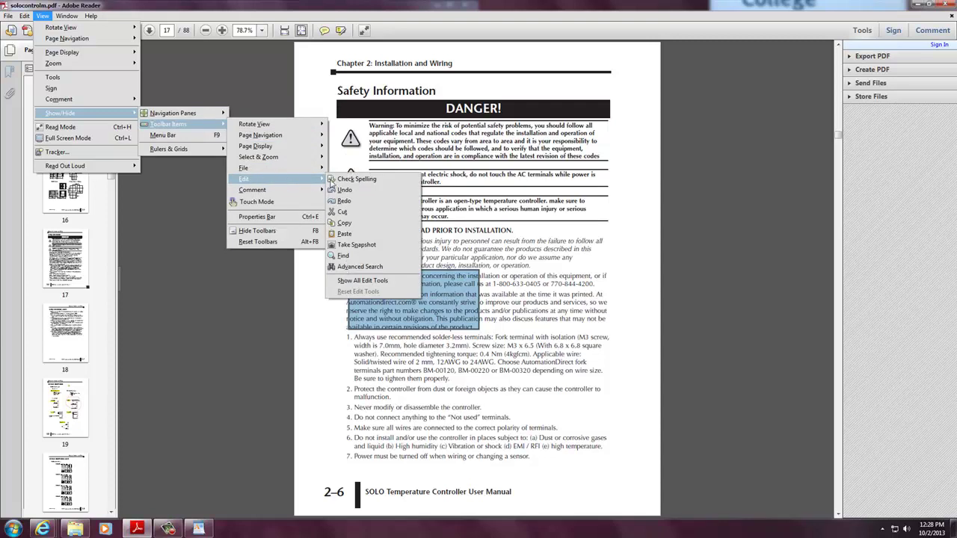
left_click(360, 223)
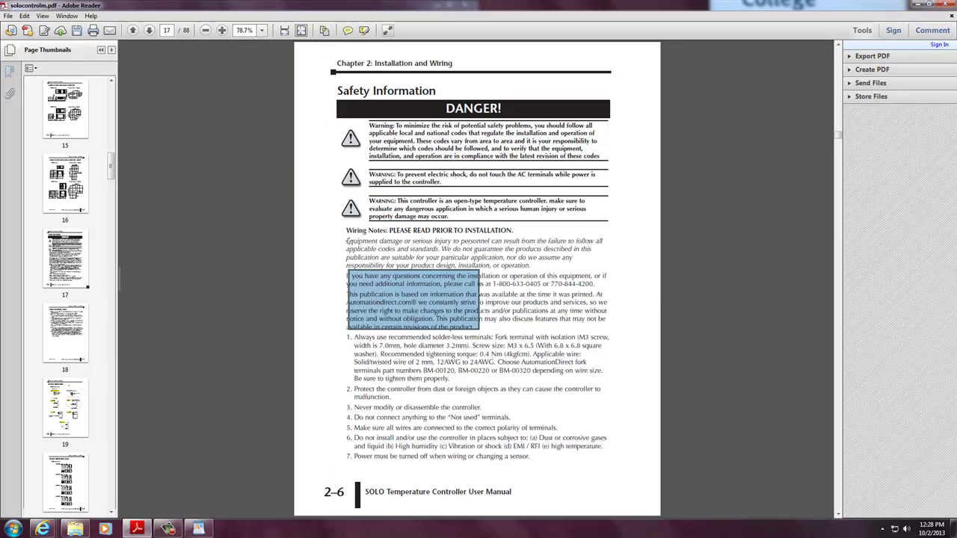
Snapshot the italic equipment-damage warning and paste it into WordPad below the cutout diagrams
left_click_drag(343, 238, 611, 270)
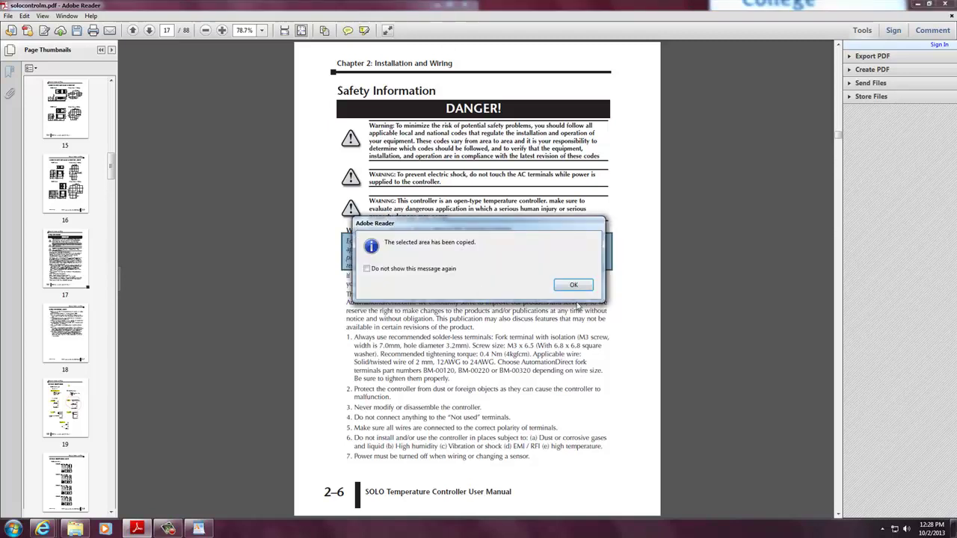
left_click(573, 286)
key("alt+Tab")
left_click(386, 403)
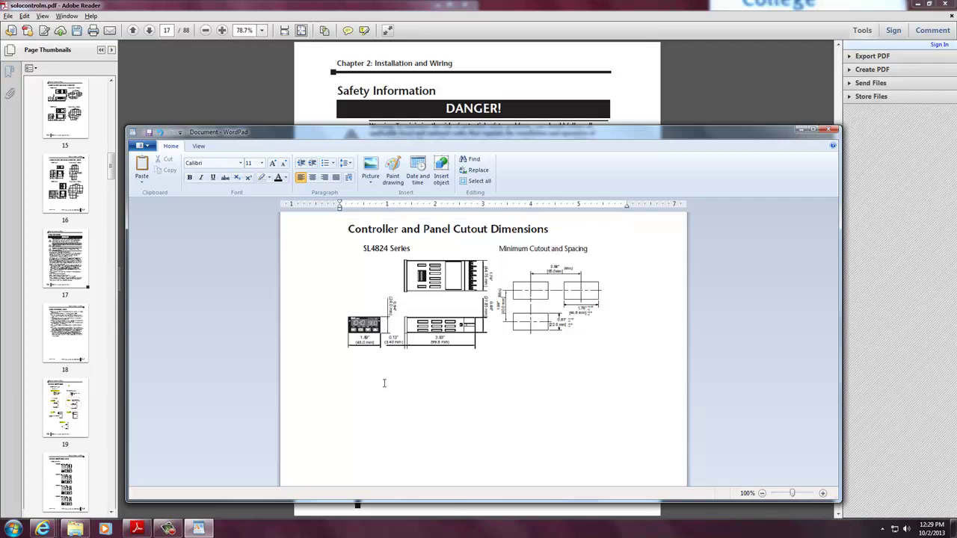
key("ctrl+v")
left_click(389, 395)
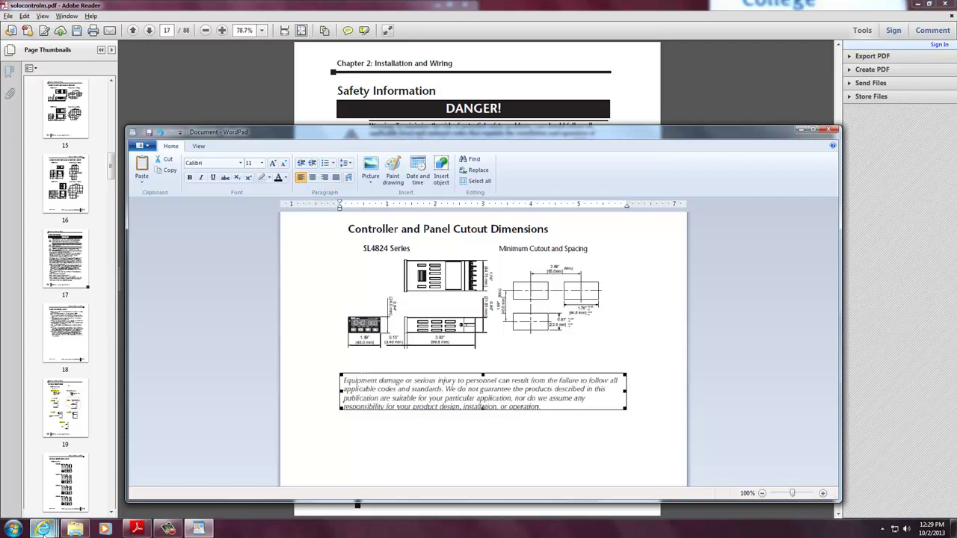
mouse_move(43, 529)
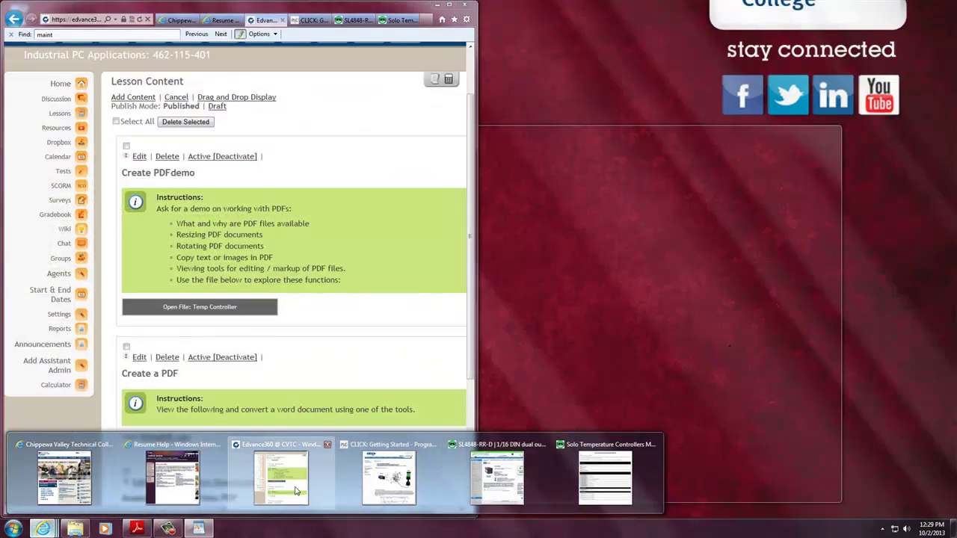
Scroll the Edvance360 Lesson Content list down to Item 4, then return to WordPad
left_click(281, 479)
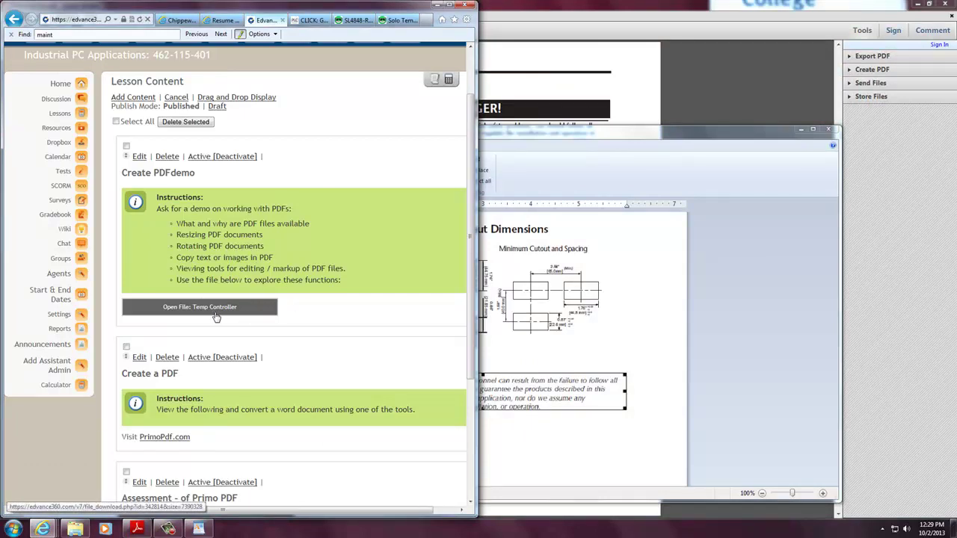
scroll(218, 316, "down", 4)
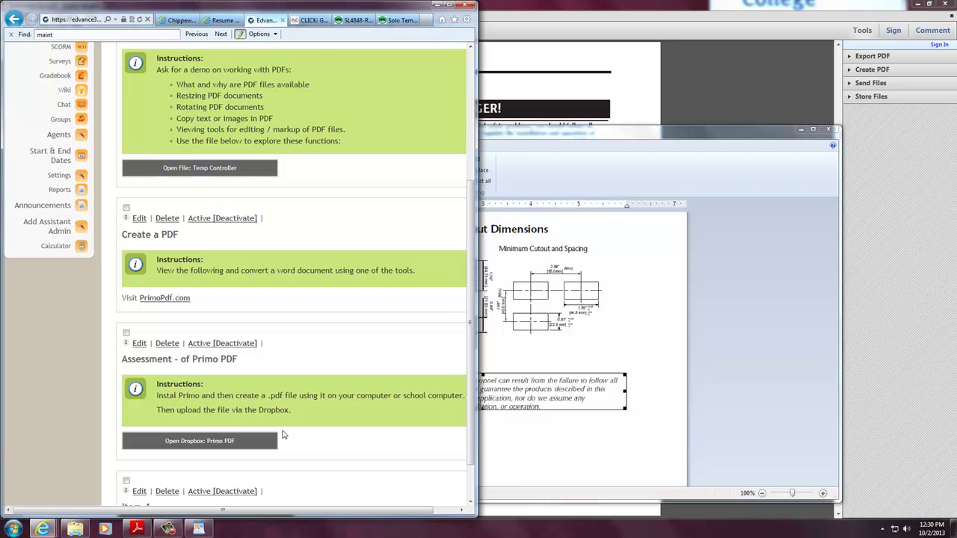
scroll(284, 433, "down", 1)
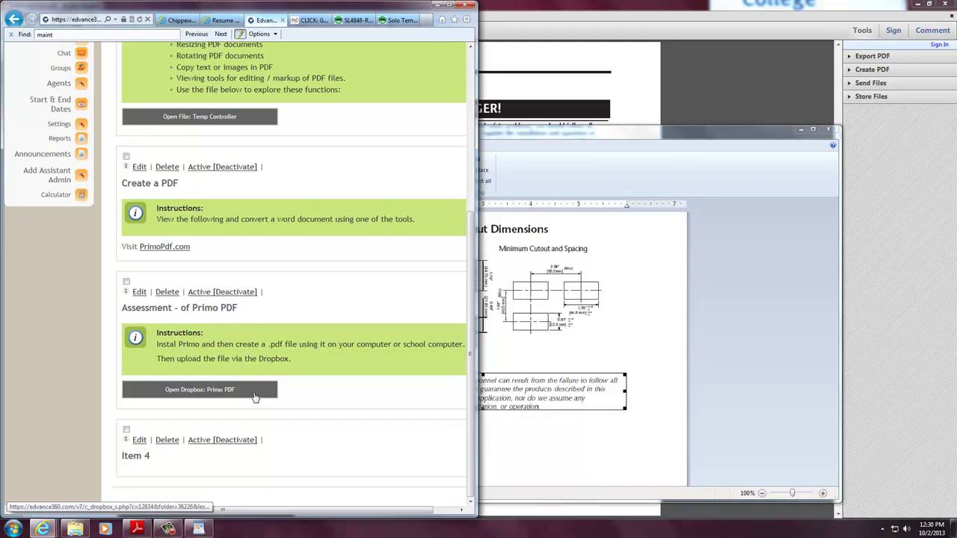
scroll(168, 446, "up", 1)
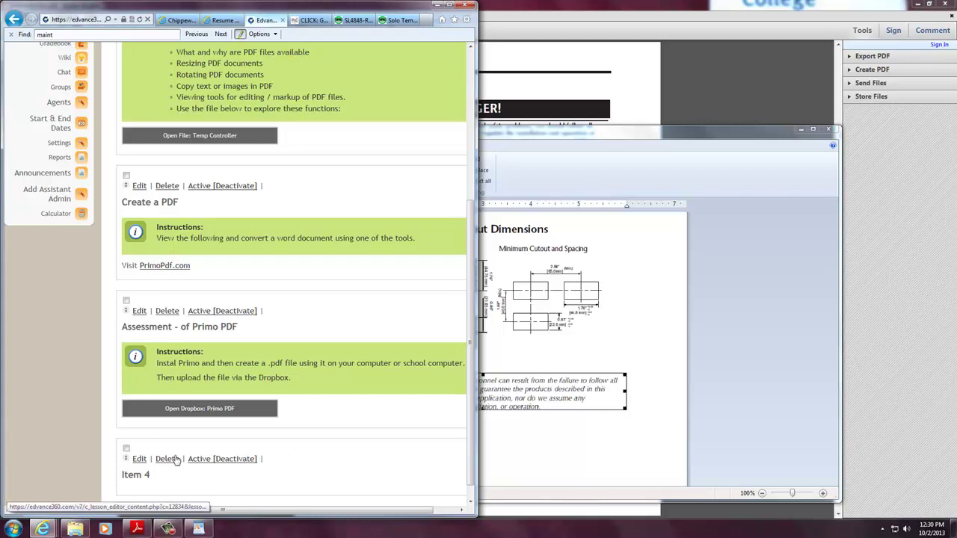
left_click(520, 470)
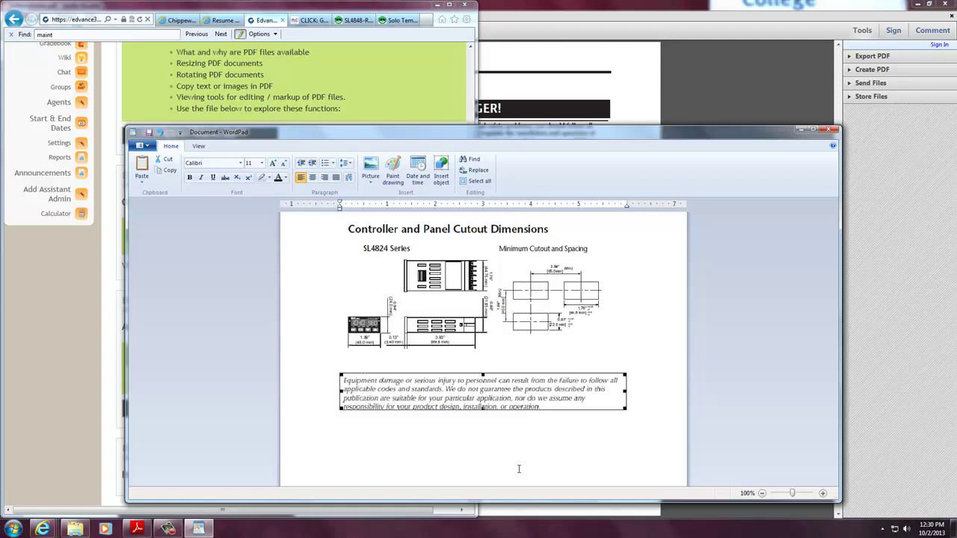
Bring the SOLO manual back to the front, browse its bookmarks and page thumbnails, then show its empty attachments list
left_click(137, 529)
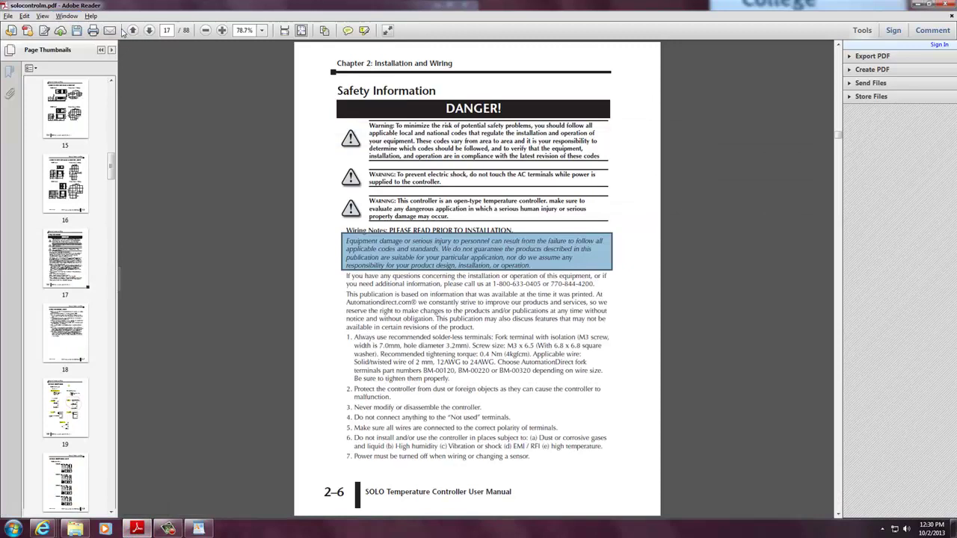
left_click(9, 72)
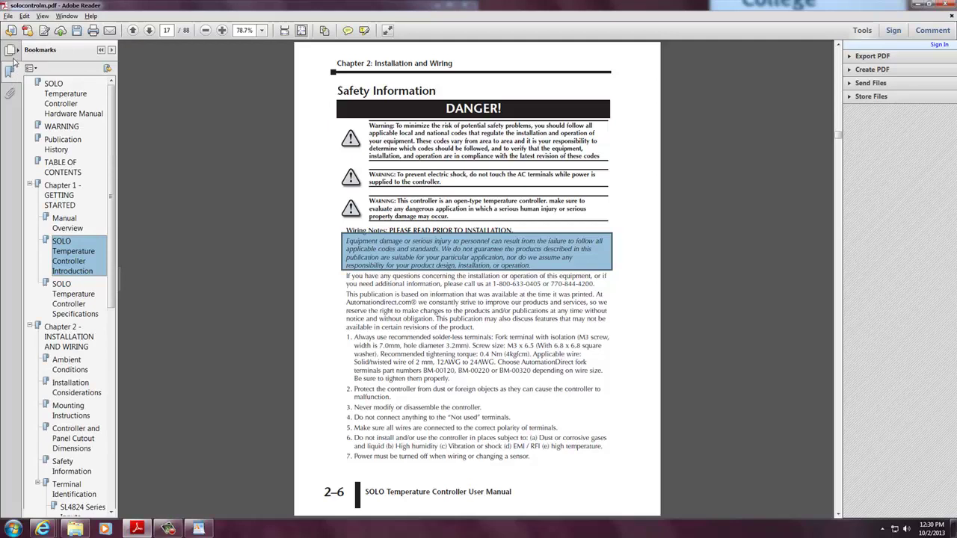
left_click(10, 51)
left_click(10, 71)
left_click(10, 94)
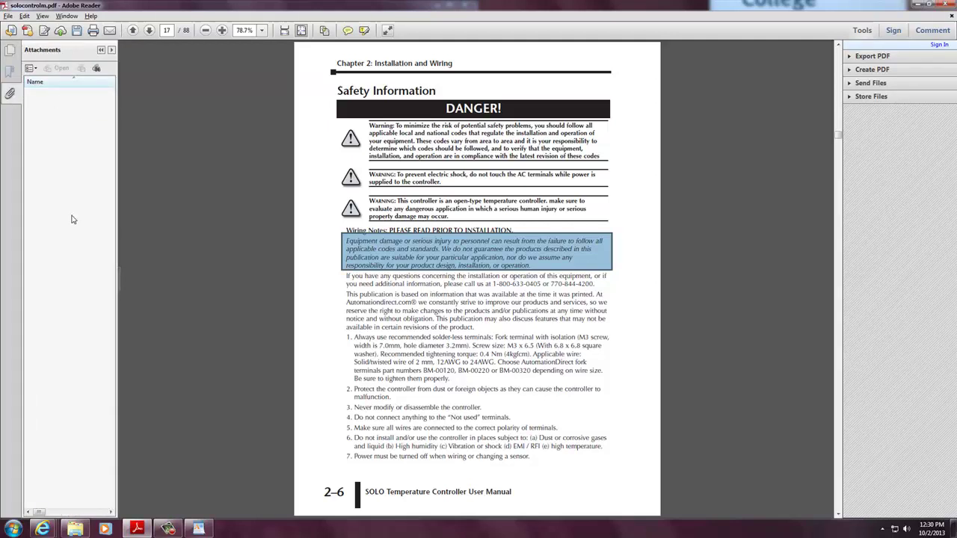